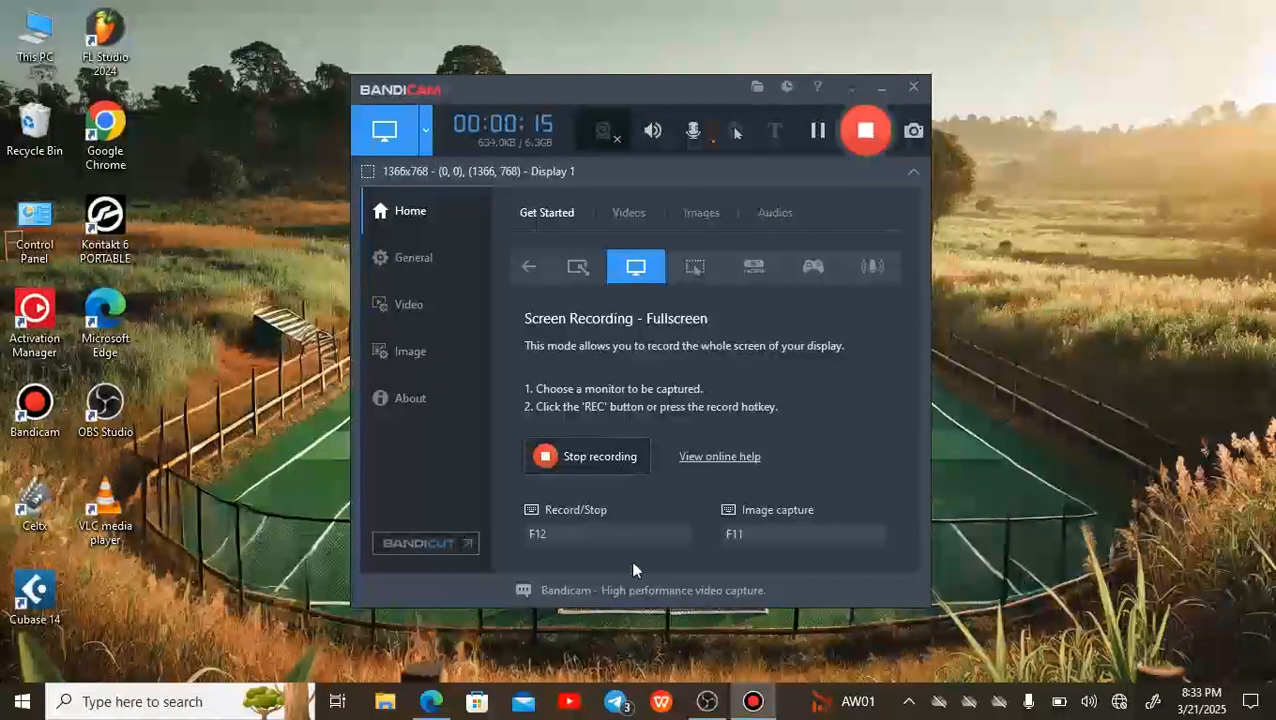
- Switch to OBS Studio and add a scene named "camera 1"
left_click(703, 703)
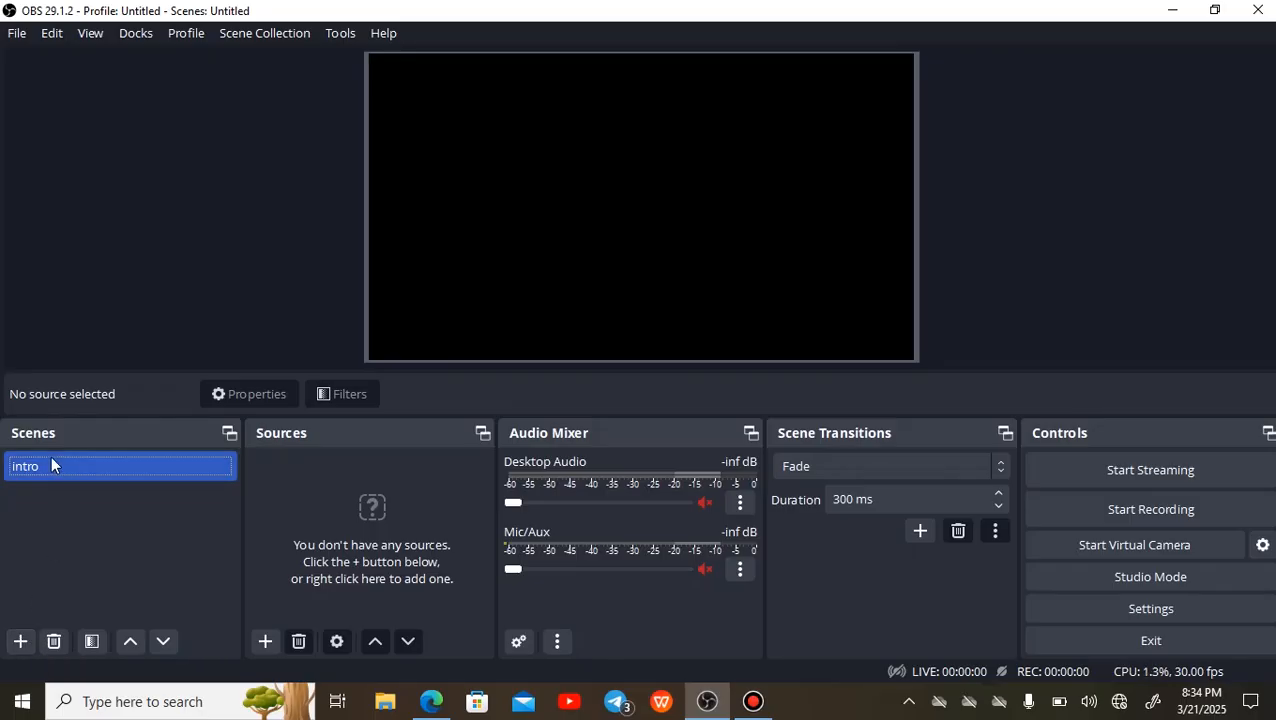
left_click(21, 642)
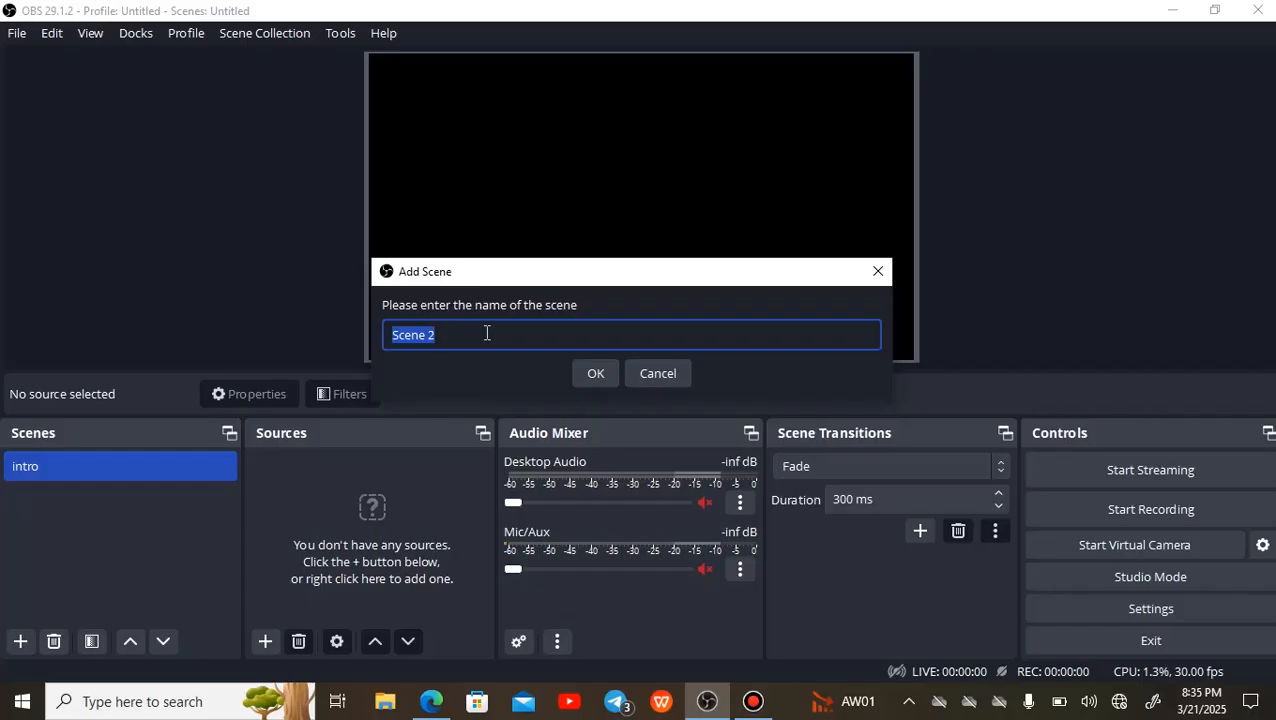
type("camera 1")
key("Return")
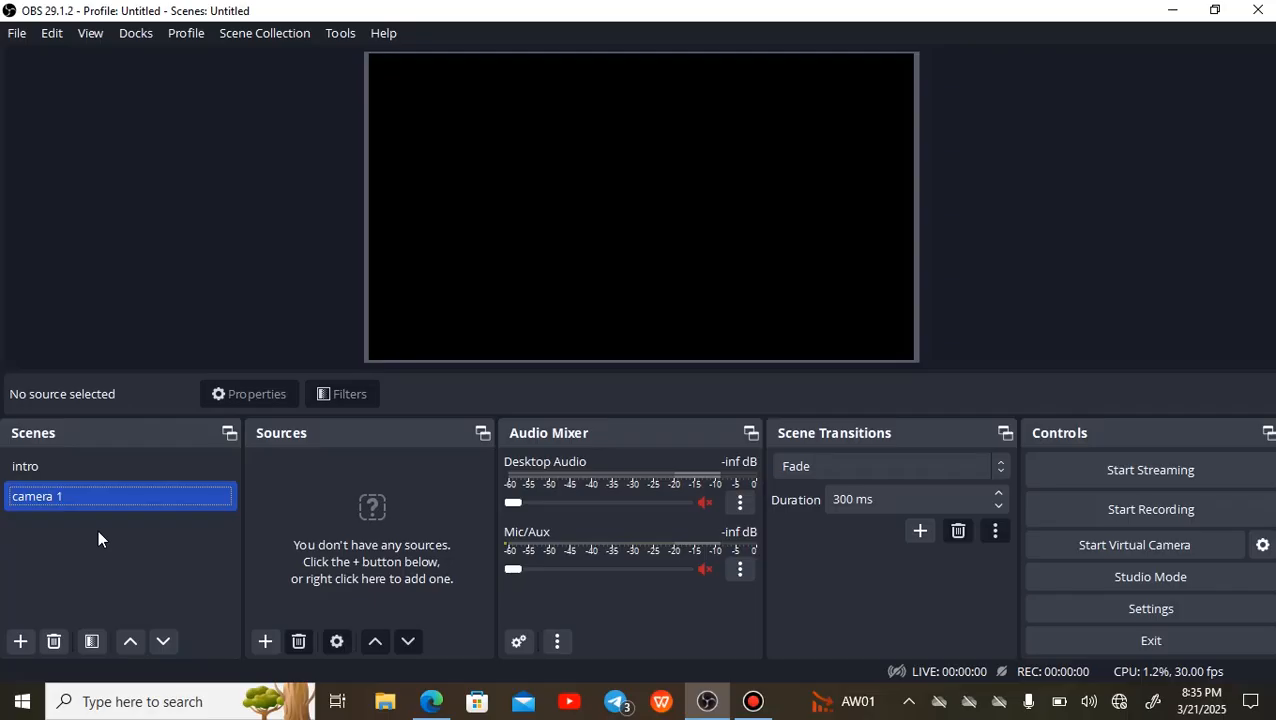
- Switch between the intro and camera 1 scenes, and remove the camera 1 scene
left_click(54, 474)
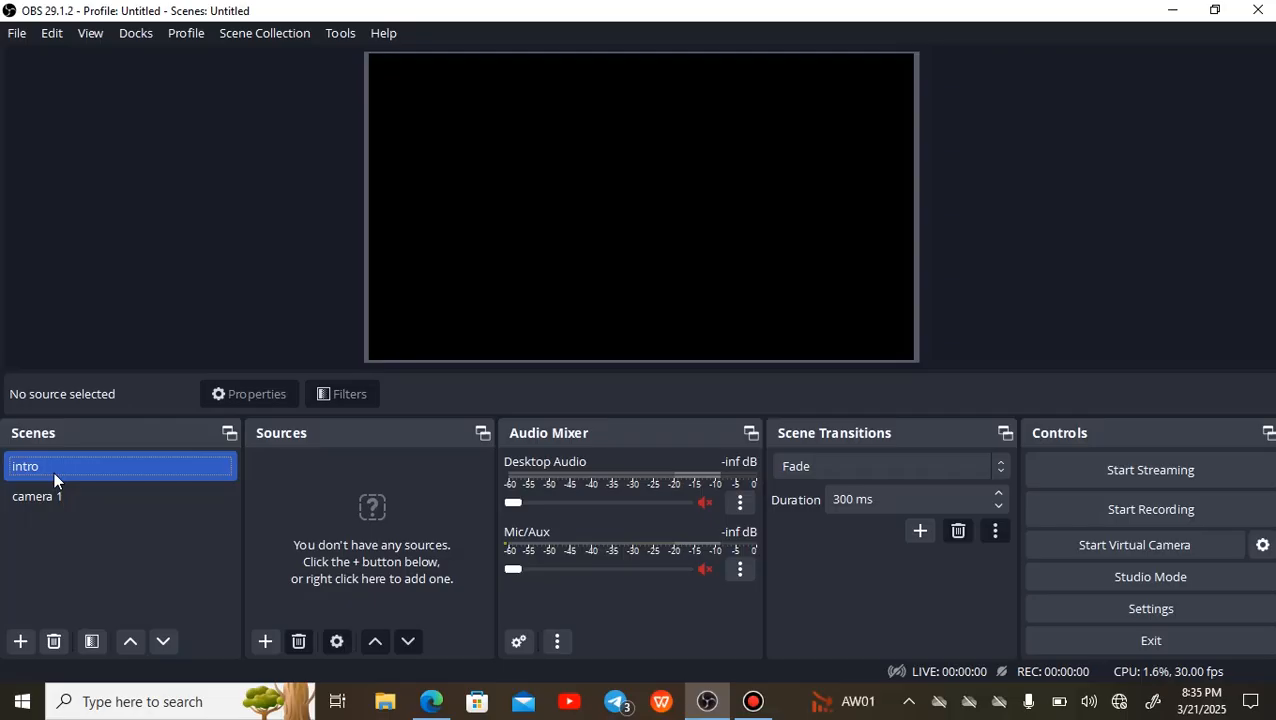
left_click(49, 489)
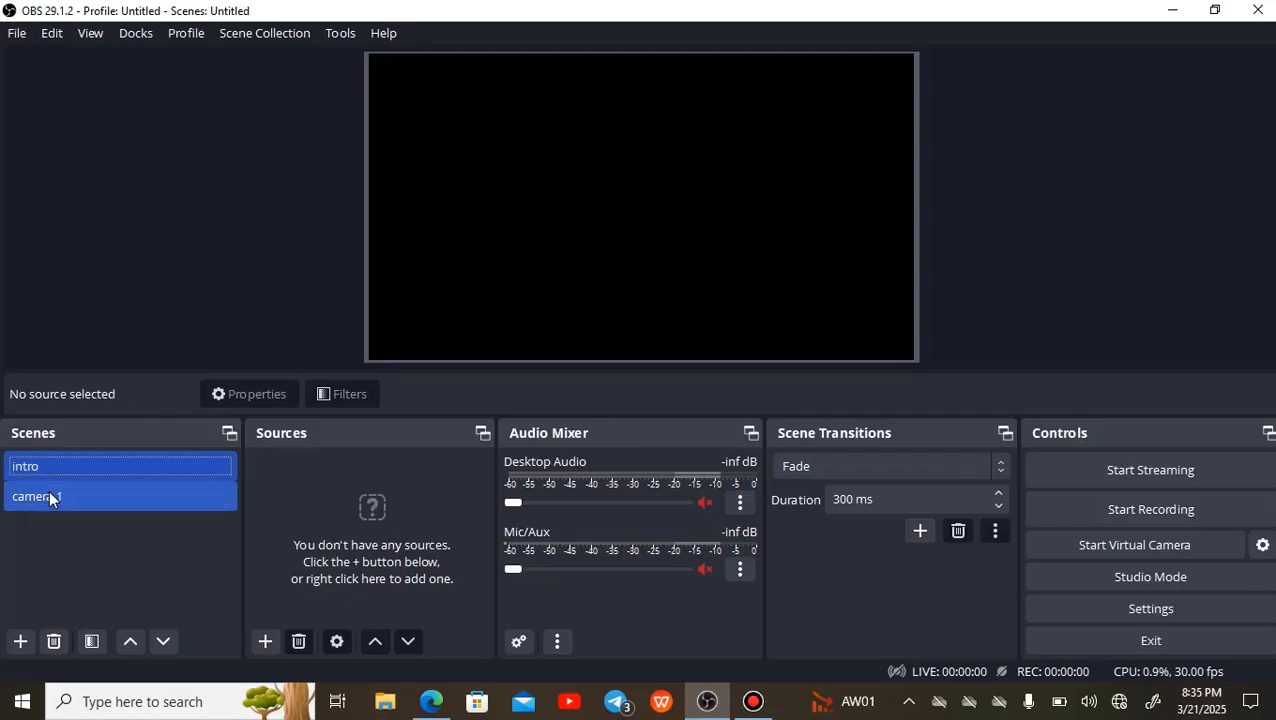
left_click(55, 498)
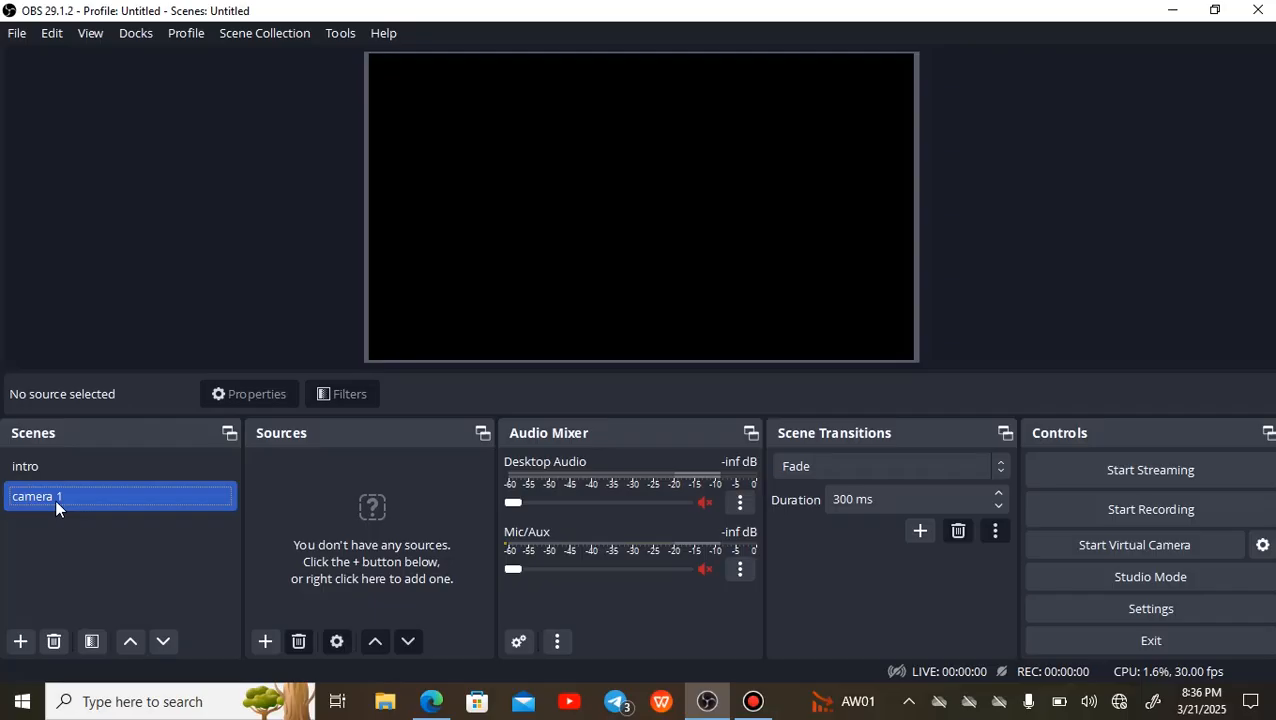
left_click(90, 462)
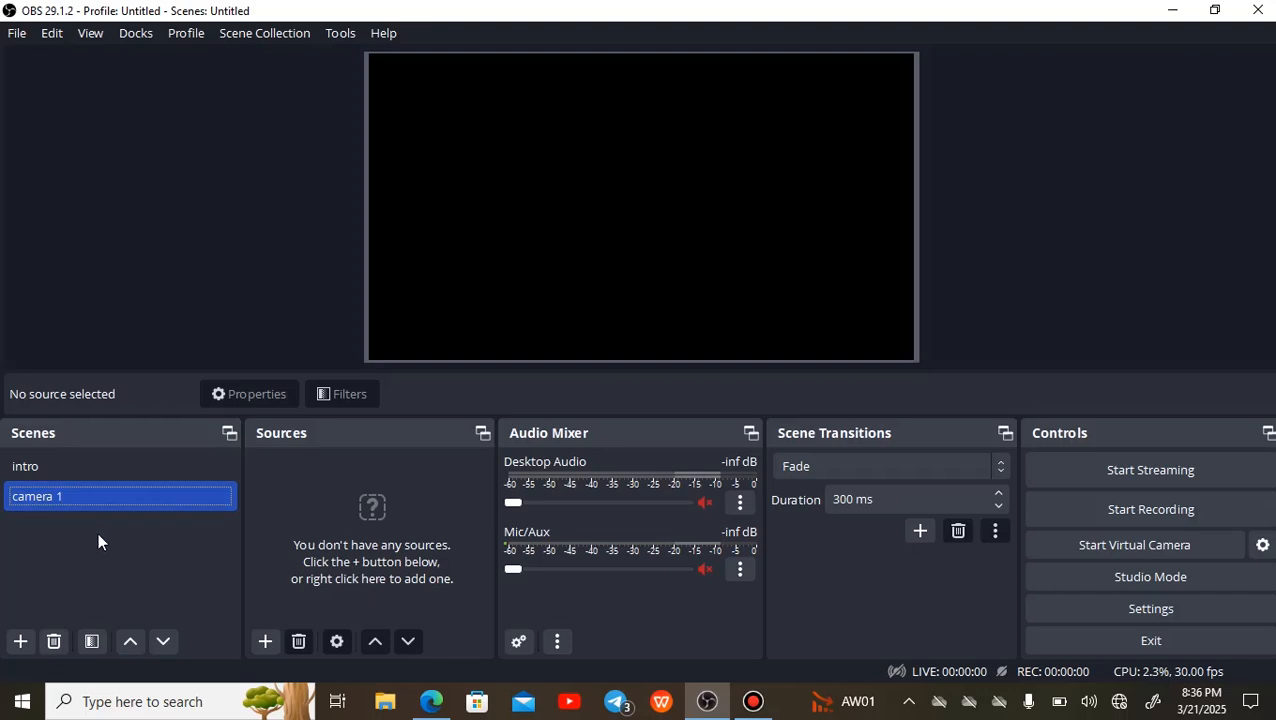
left_click(55, 641)
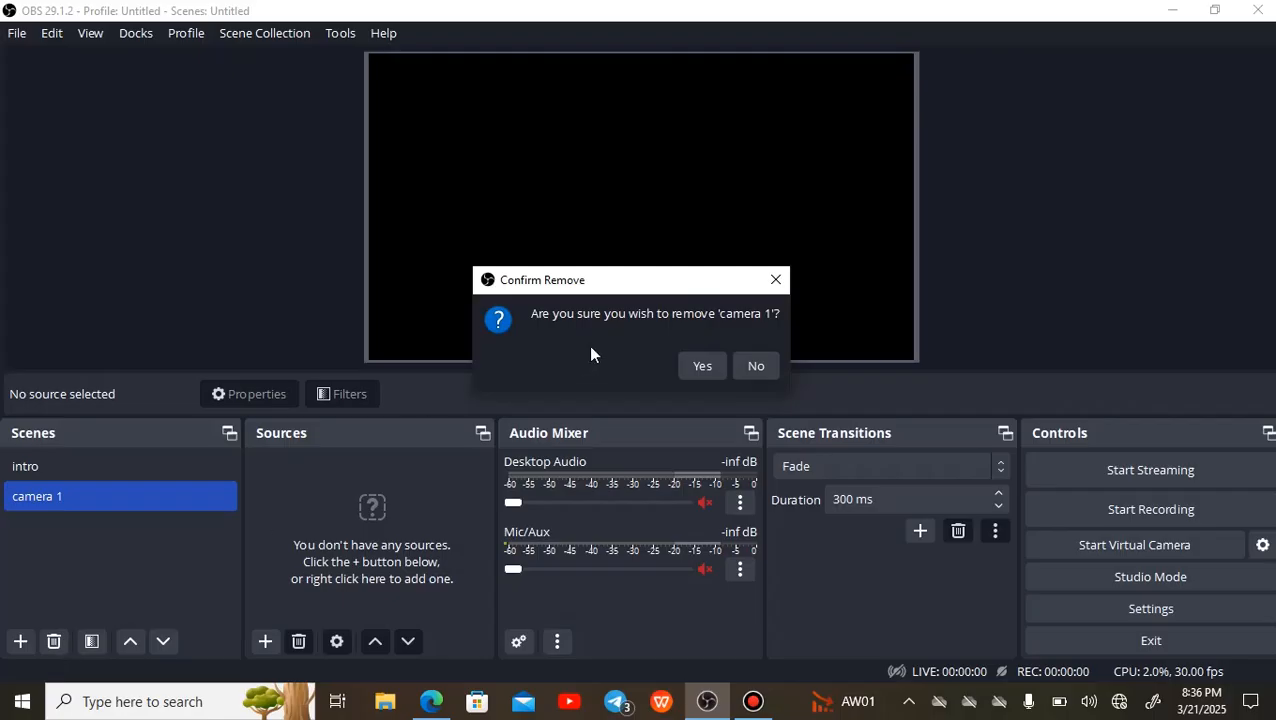
left_click(706, 365)
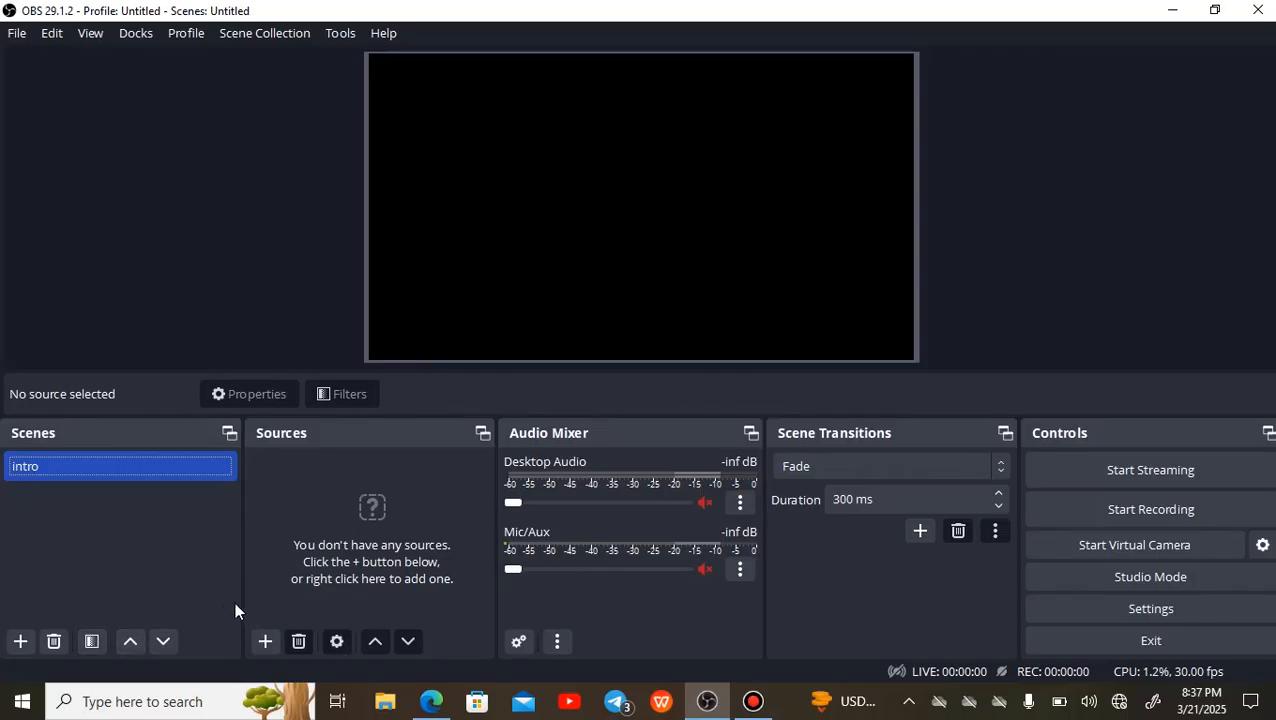
- Add a new Image source named "utangulizi" to the intro scene
left_click(268, 640)
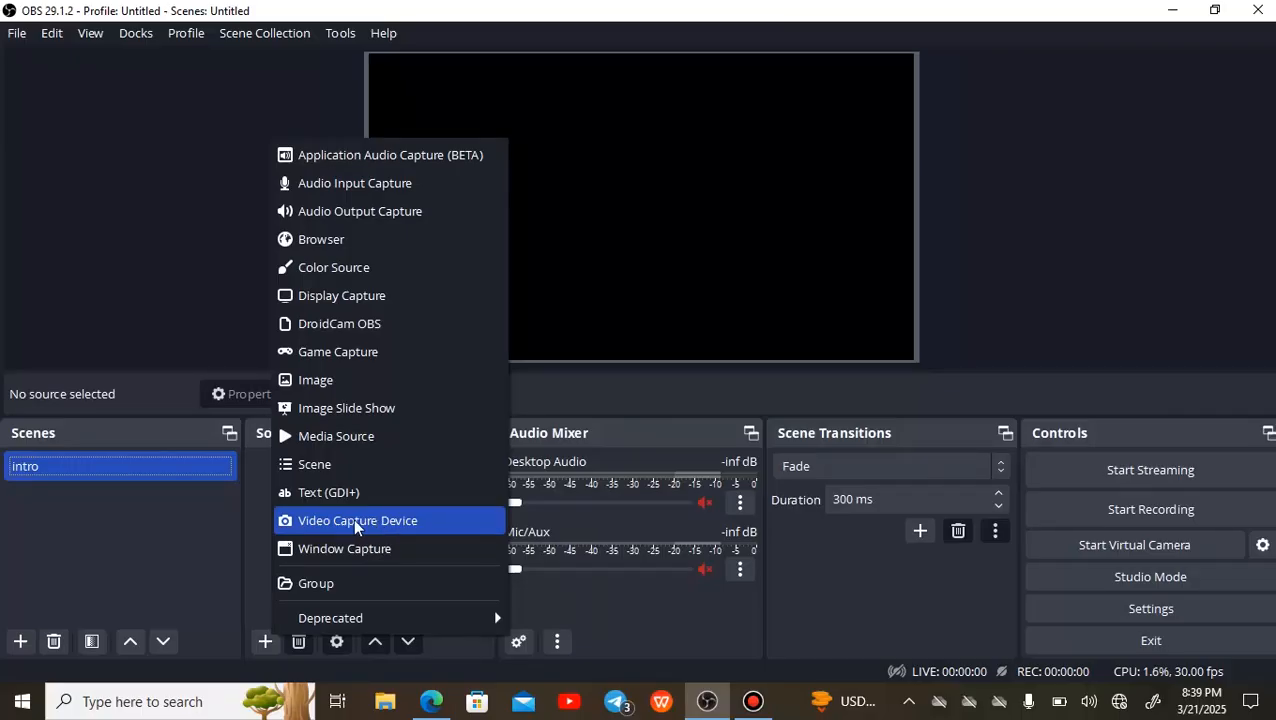
left_click(258, 516)
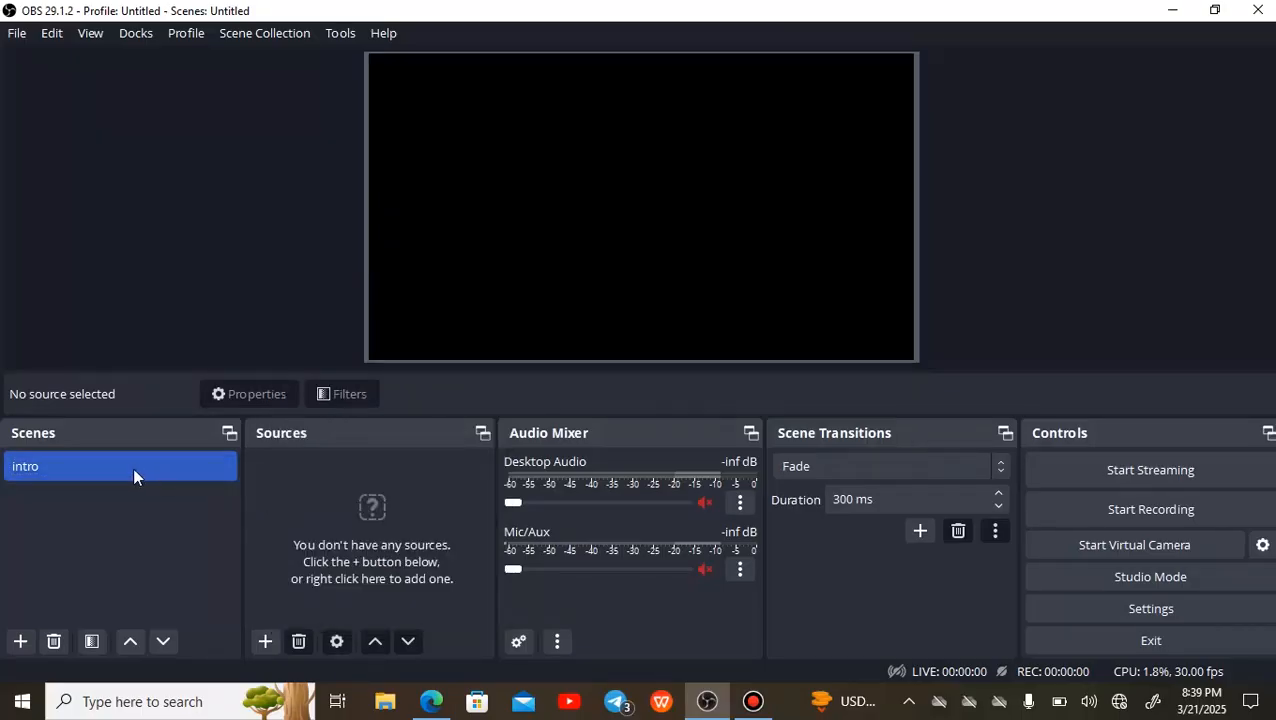
left_click(263, 642)
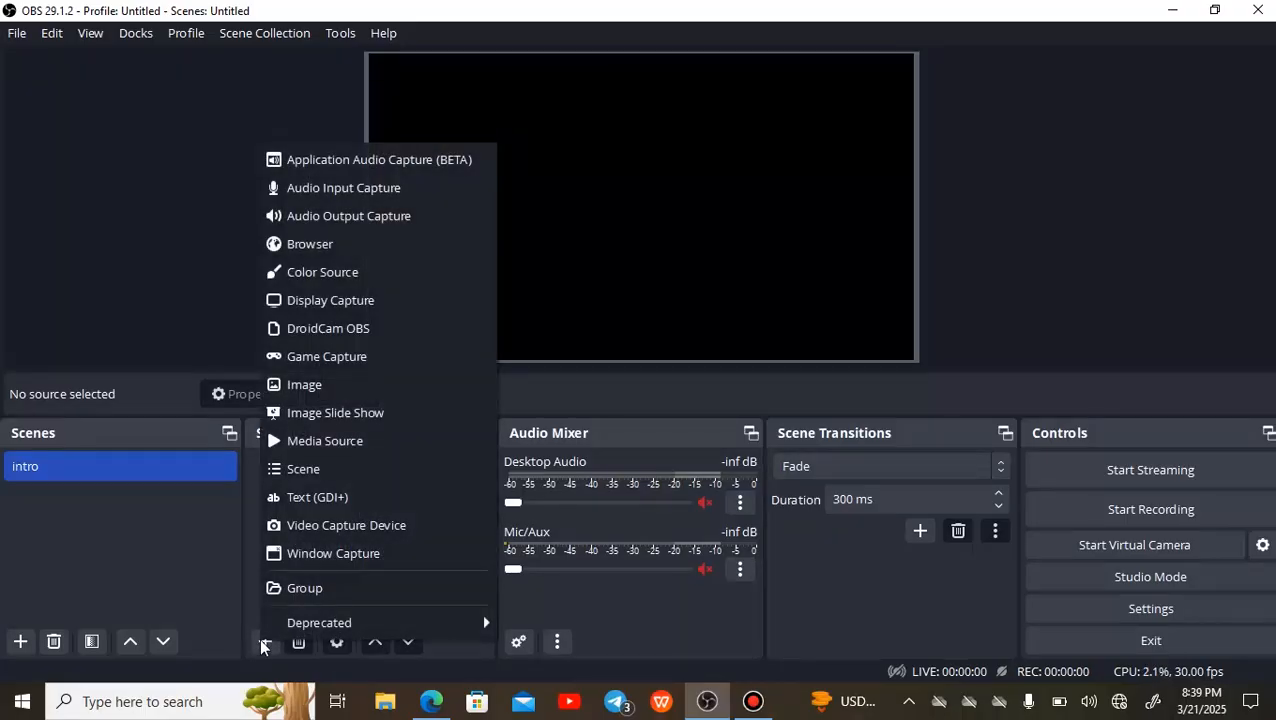
left_click(320, 387)
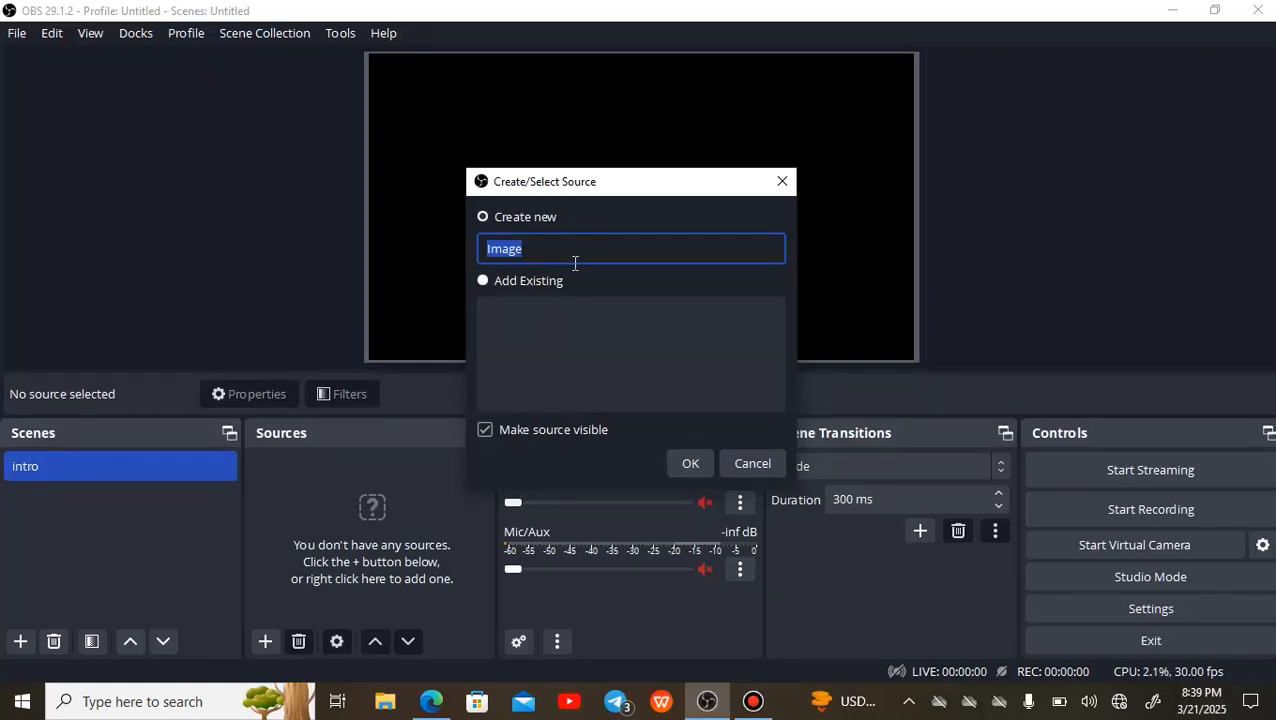
type("utangulizi")
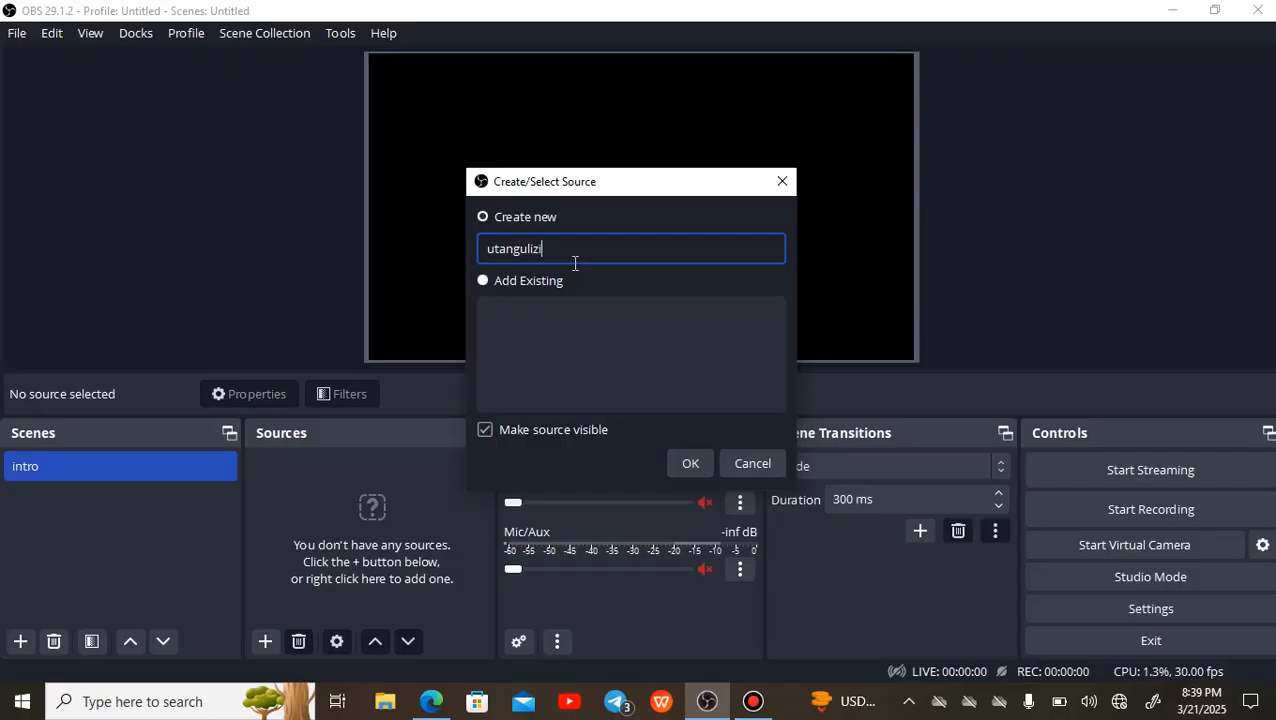
left_click(689, 462)
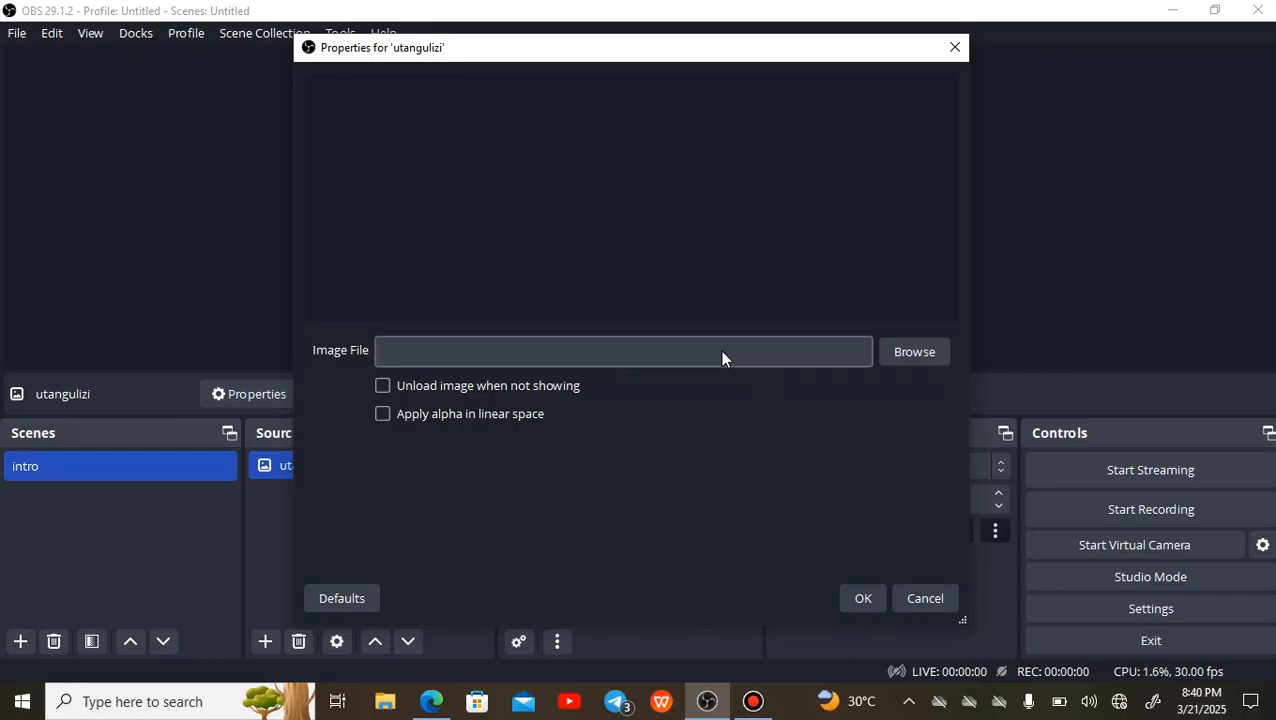
- Load pile-3d-play-button-logos.jpg from the Downloads folder as the image file of the utangulizi source
left_click(893, 355)
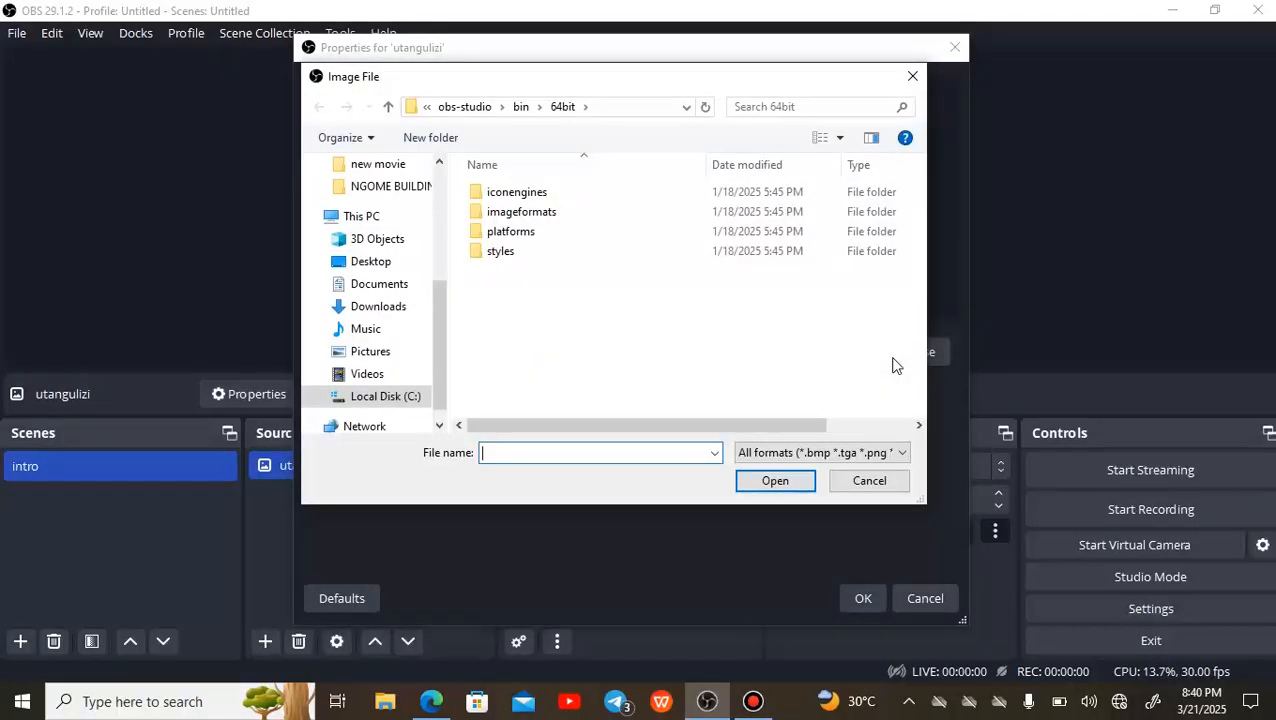
left_click(379, 307)
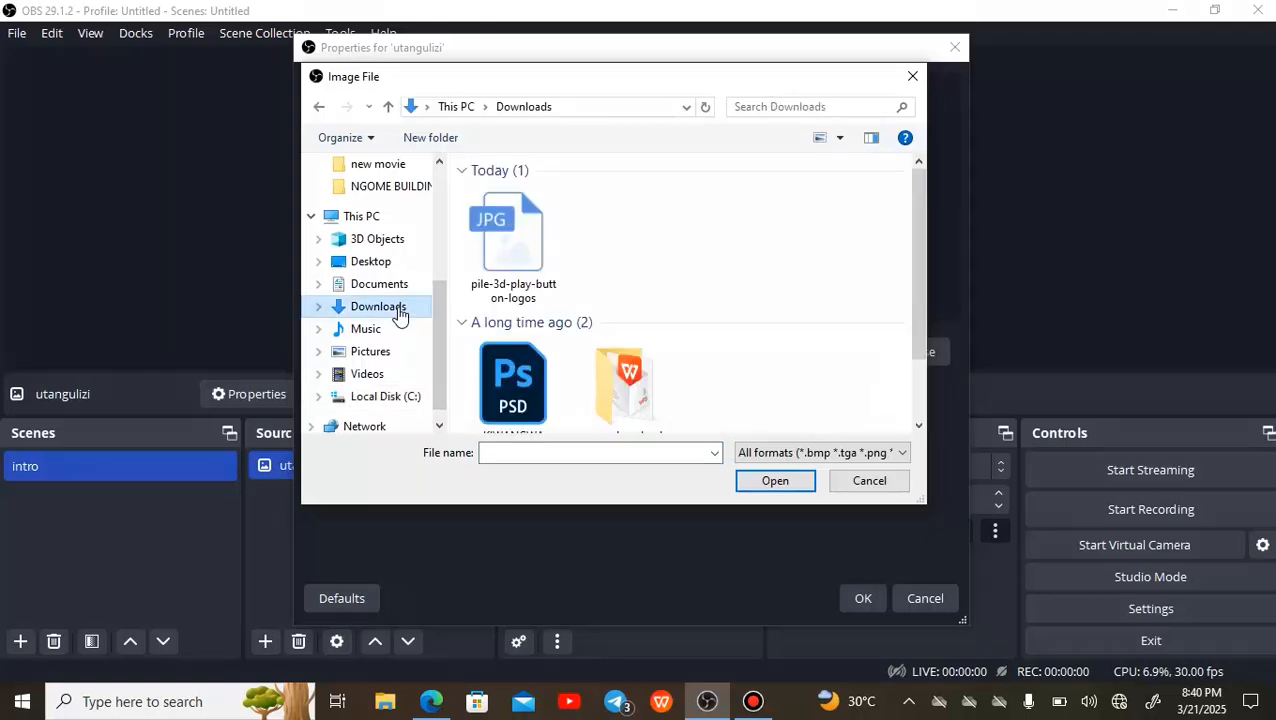
left_click(512, 258)
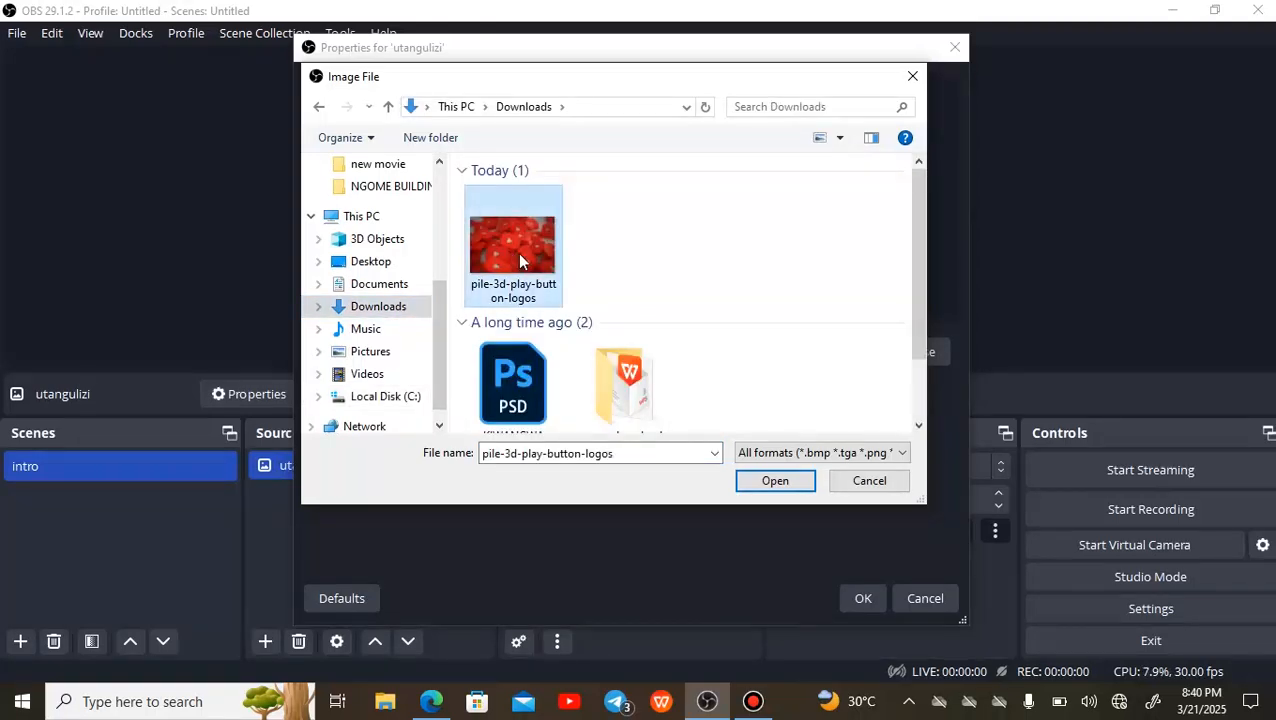
left_click(778, 481)
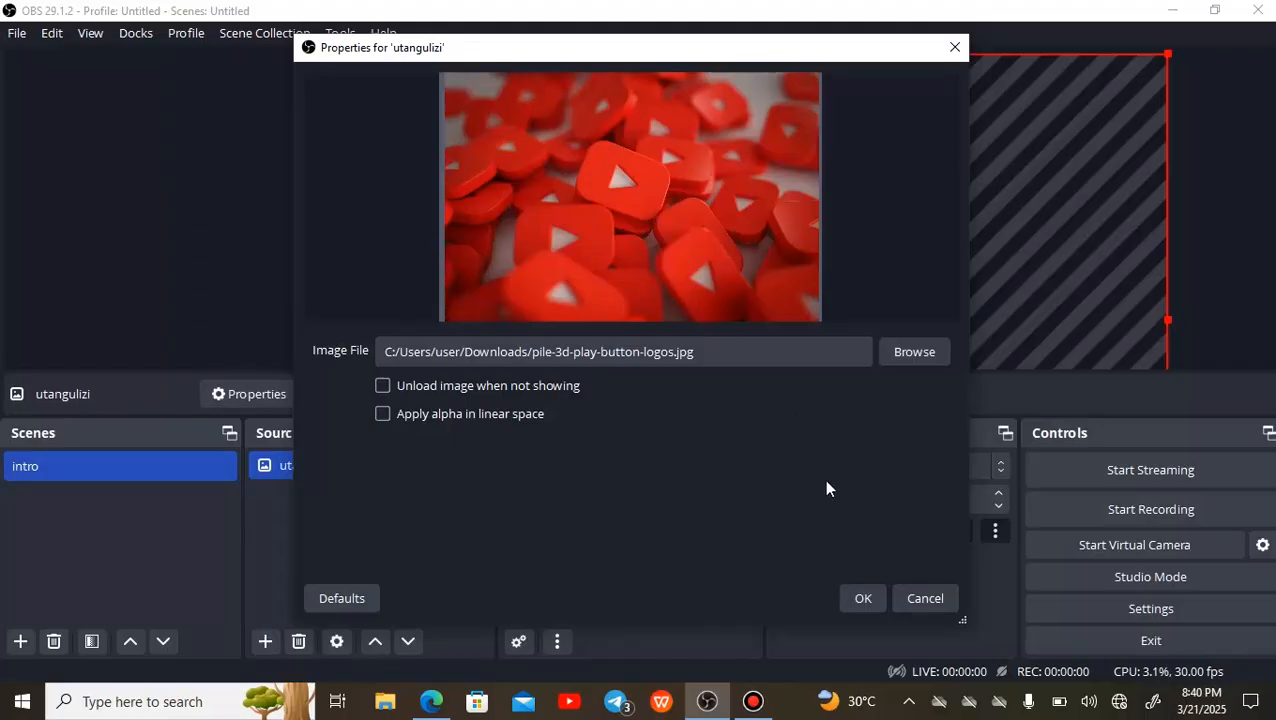
left_click(860, 603)
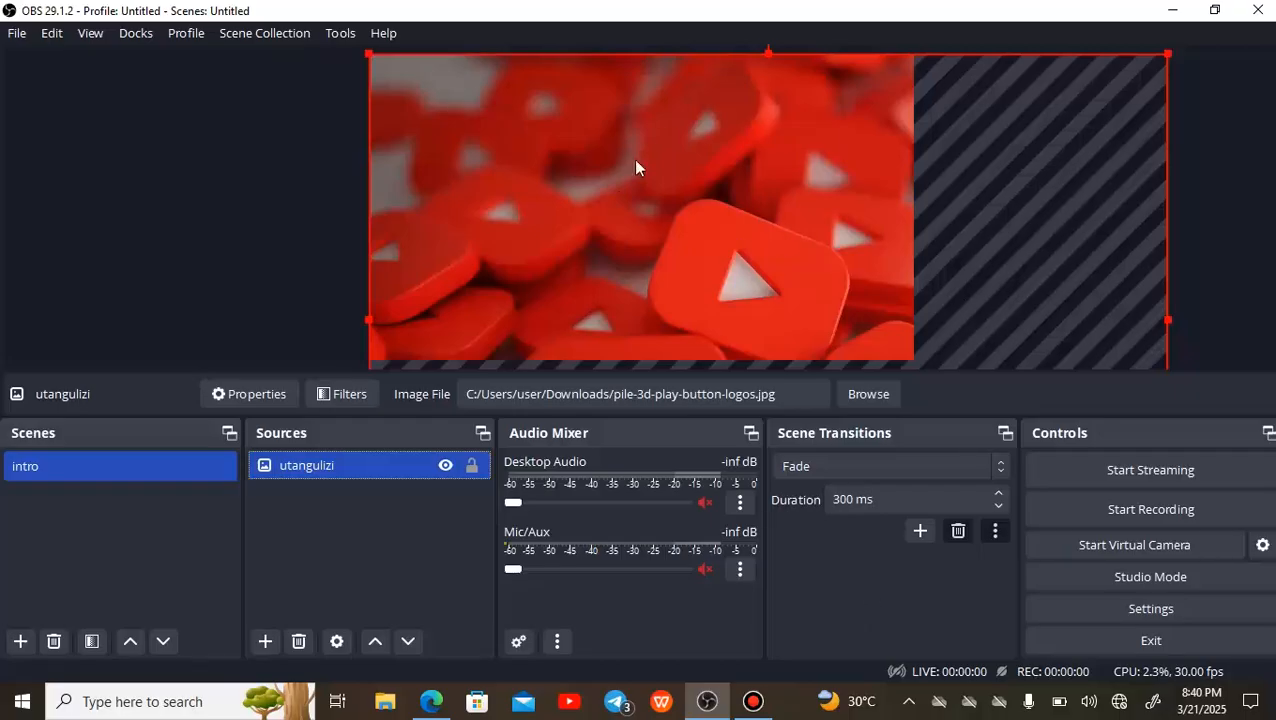
- Hide the utangulizi source and show it again
left_click(445, 466)
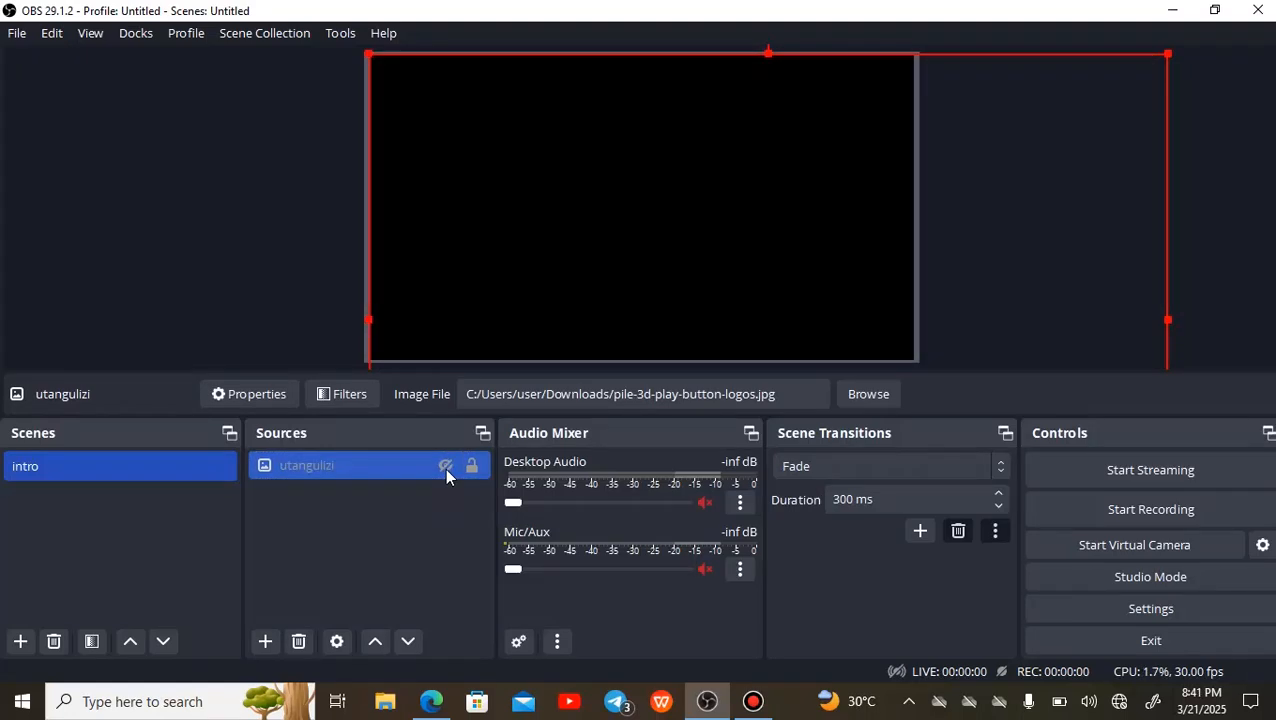
left_click(445, 466)
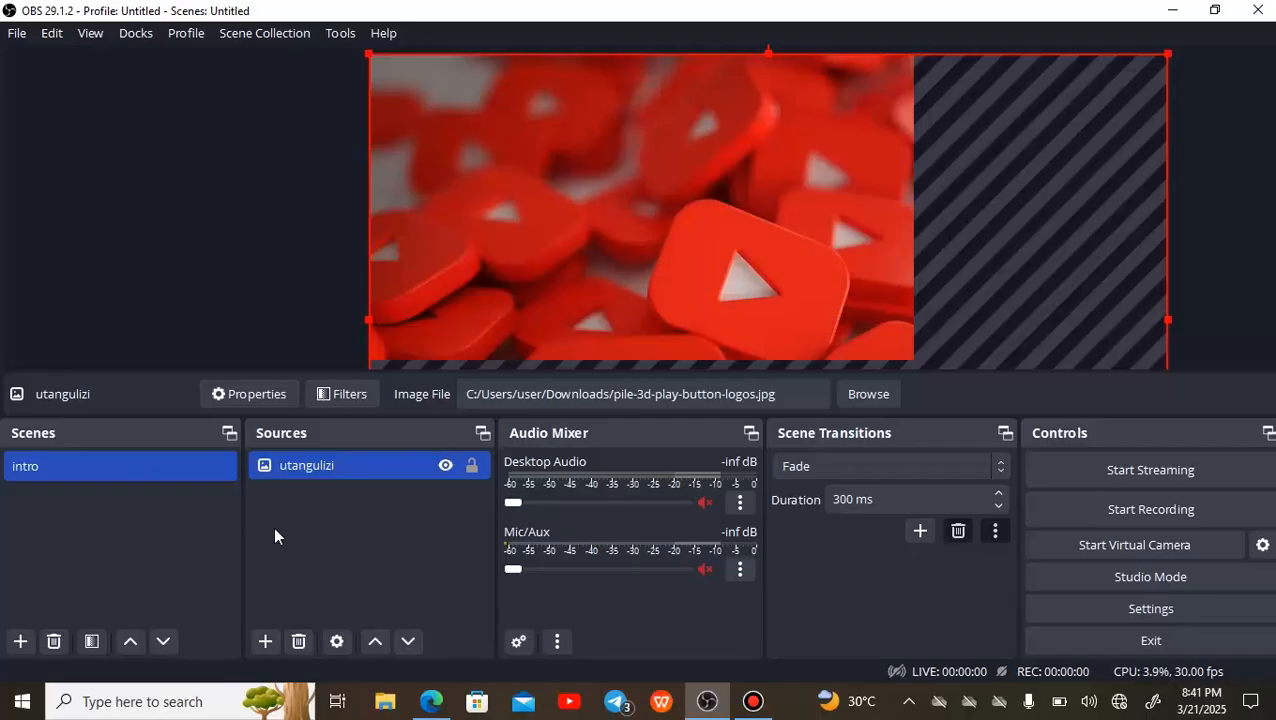
- Add a new Text (GDI+) source named "ukaribisho" to the intro scene
left_click(264, 641)
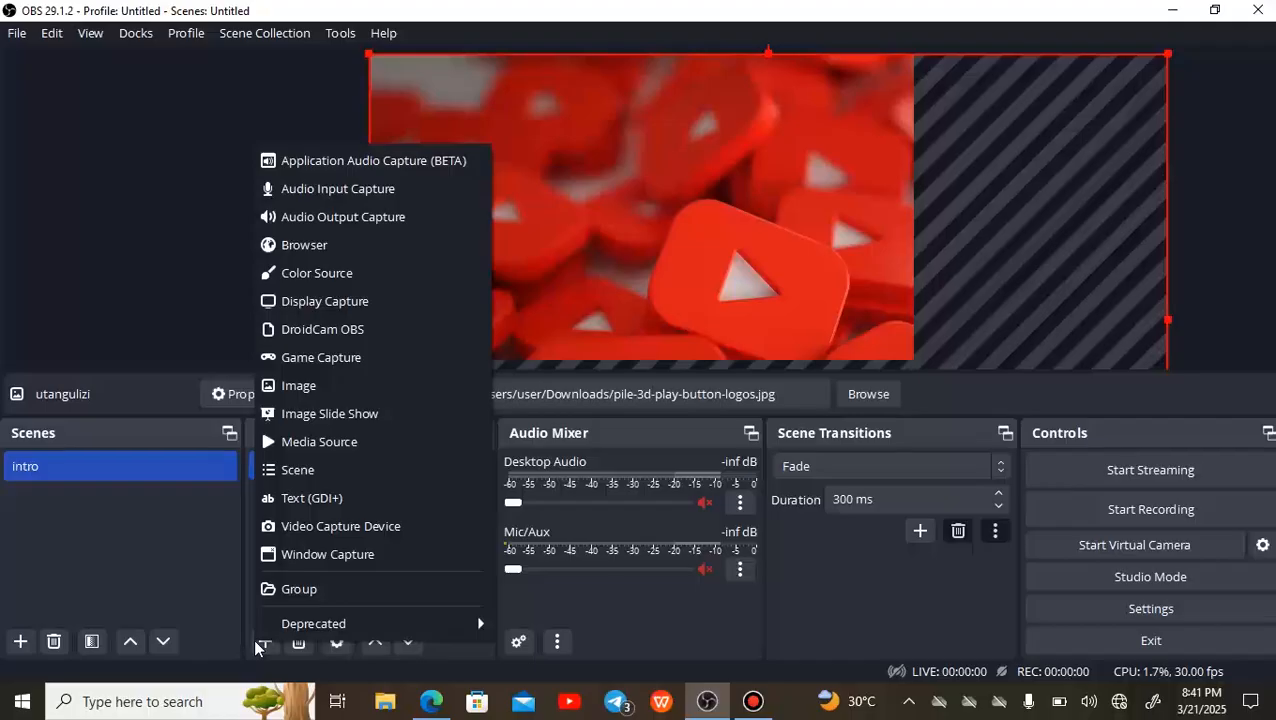
left_click(290, 499)
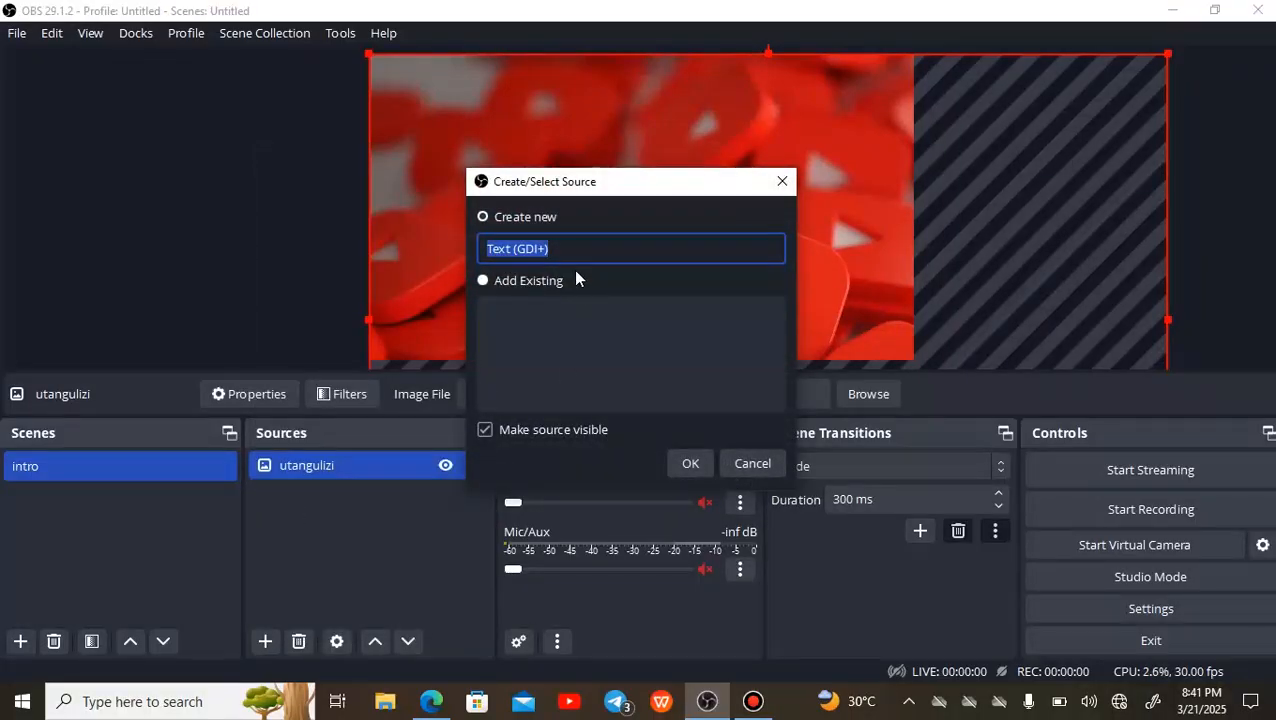
type("u")
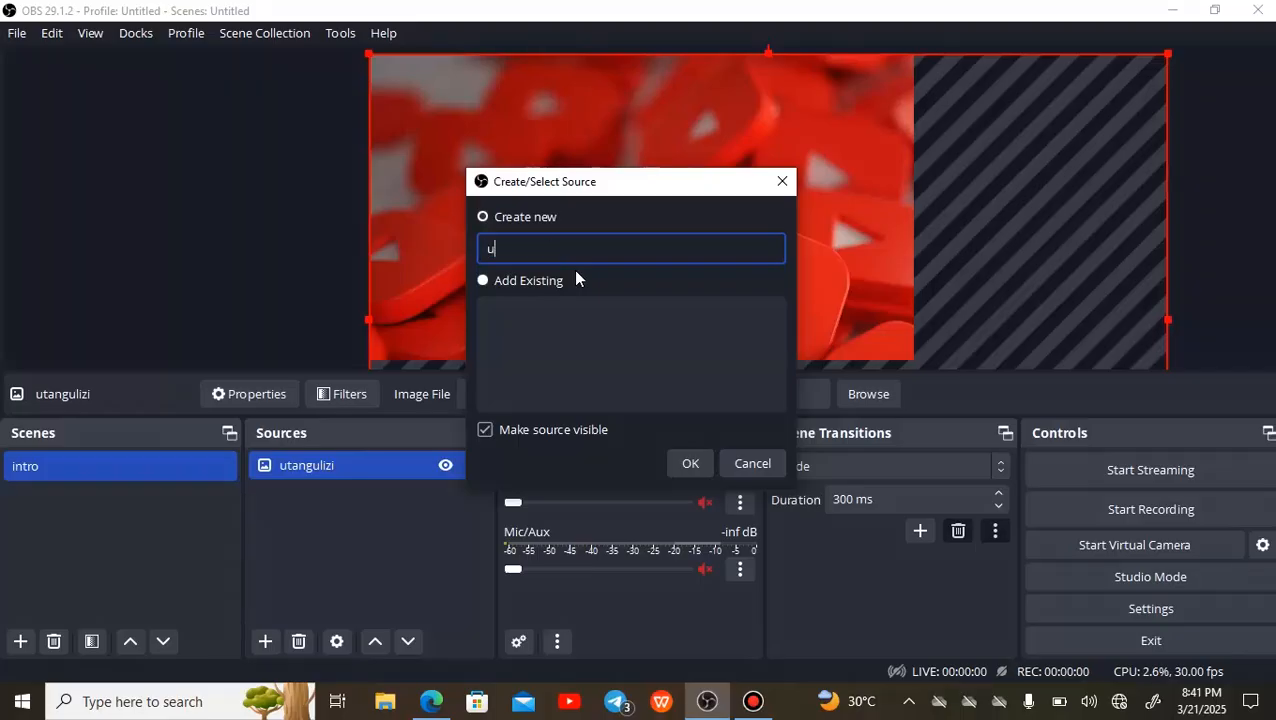
type("karibisho")
left_click(680, 467)
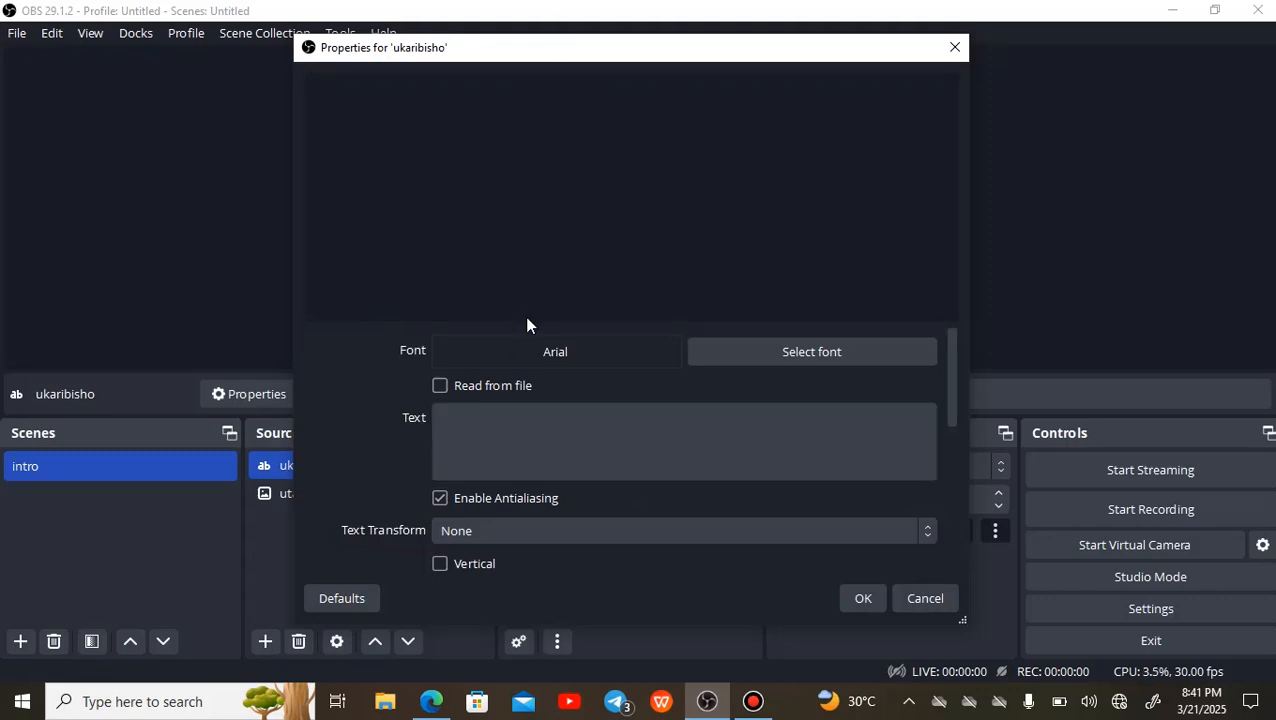
- Enter "karibu kutazama ibada mubashara" as the text of the ukaribisho source
left_click(510, 420)
type("kat")
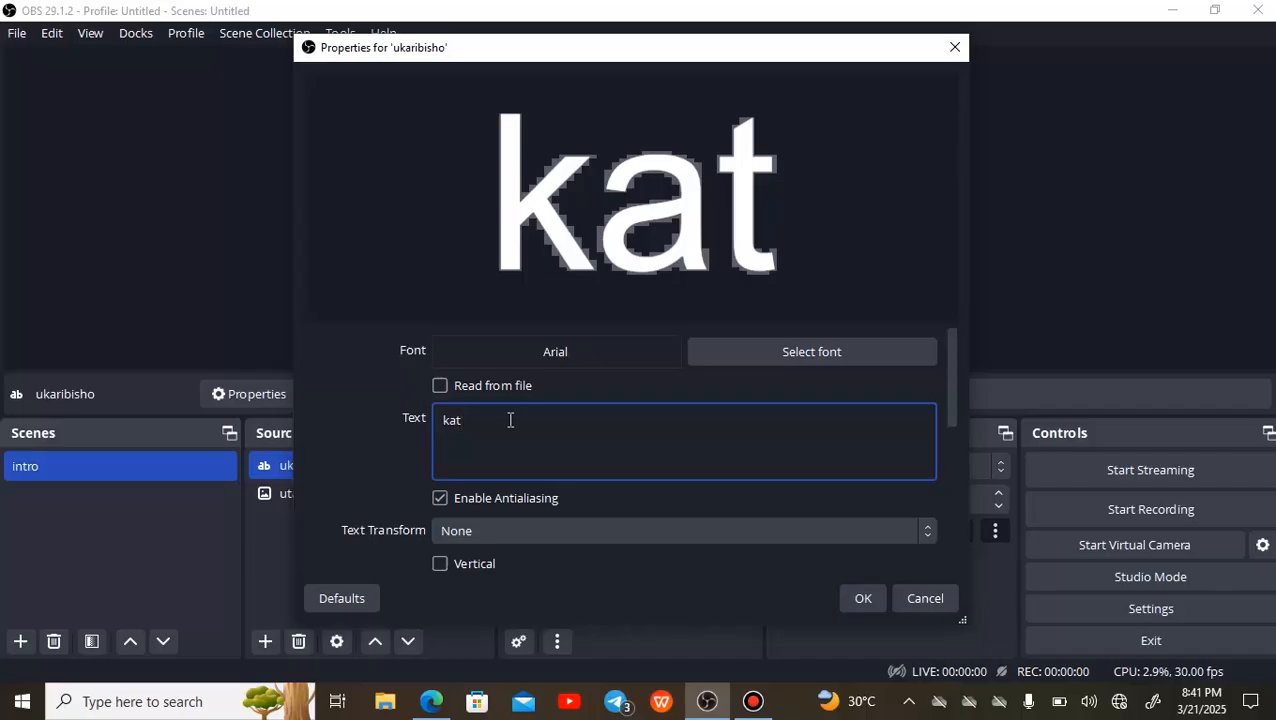
key("BackSpace")
type("ribu k")
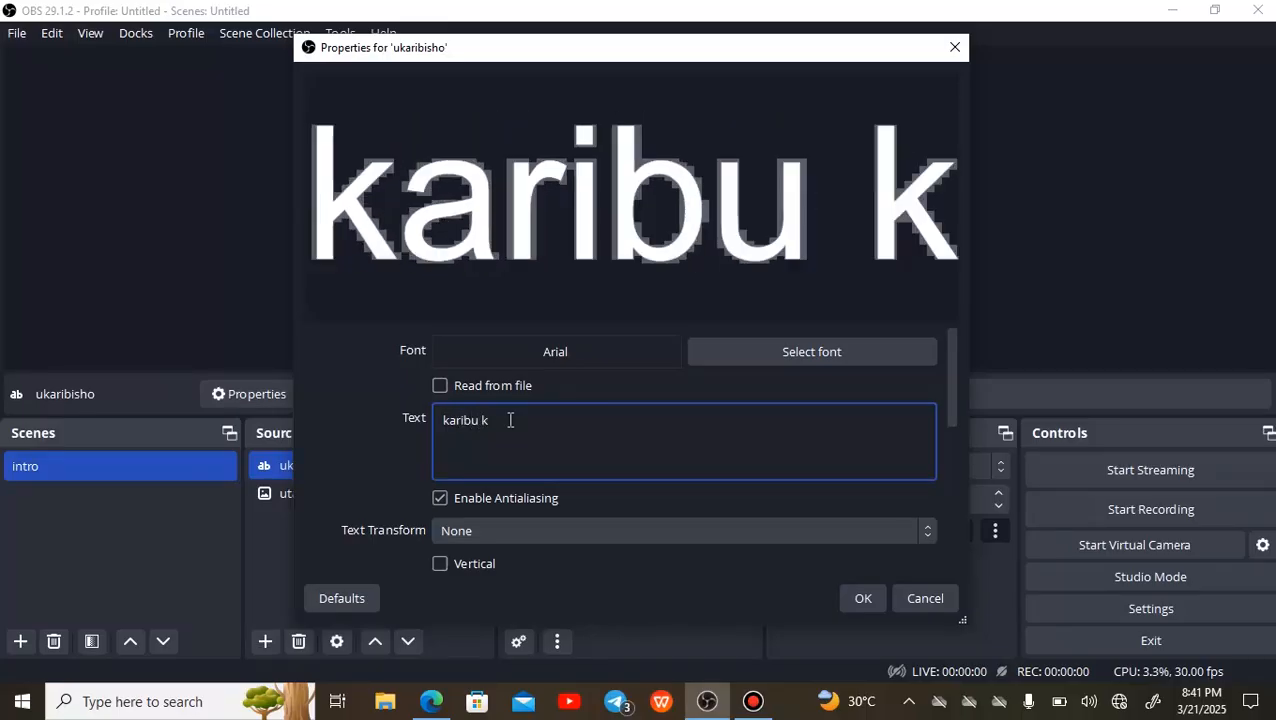
type("utaza")
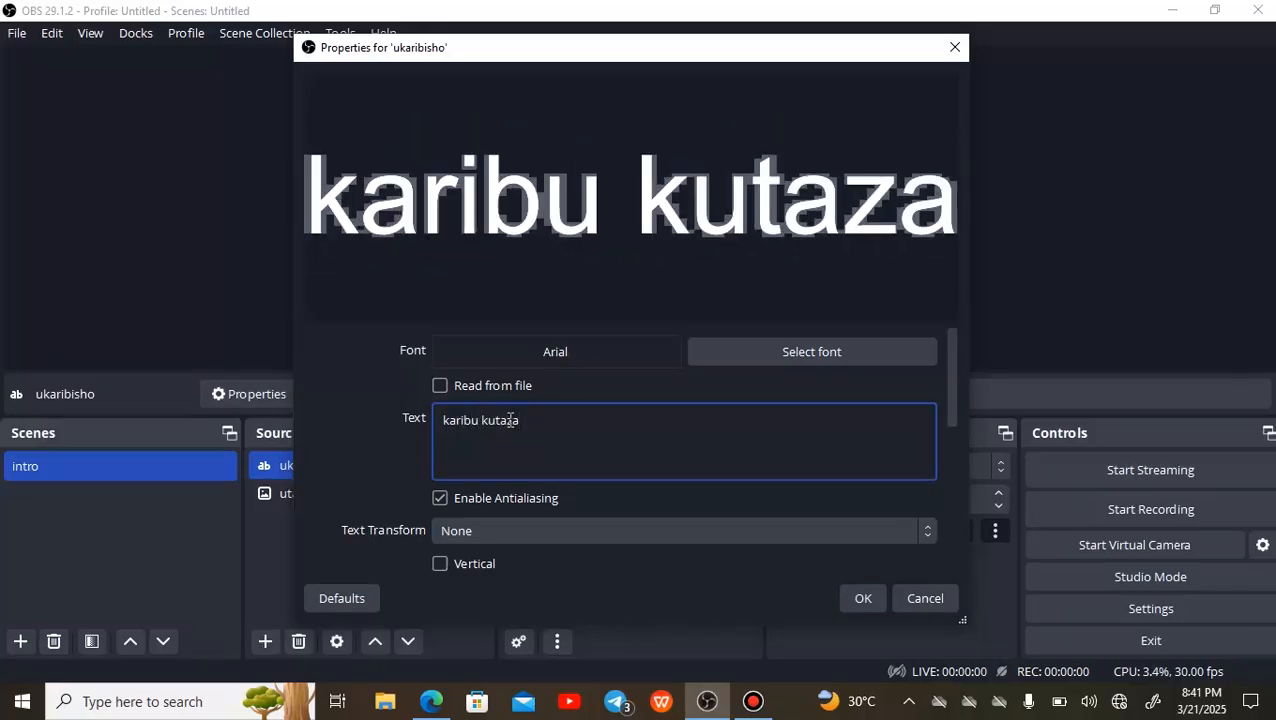
type("ma ib")
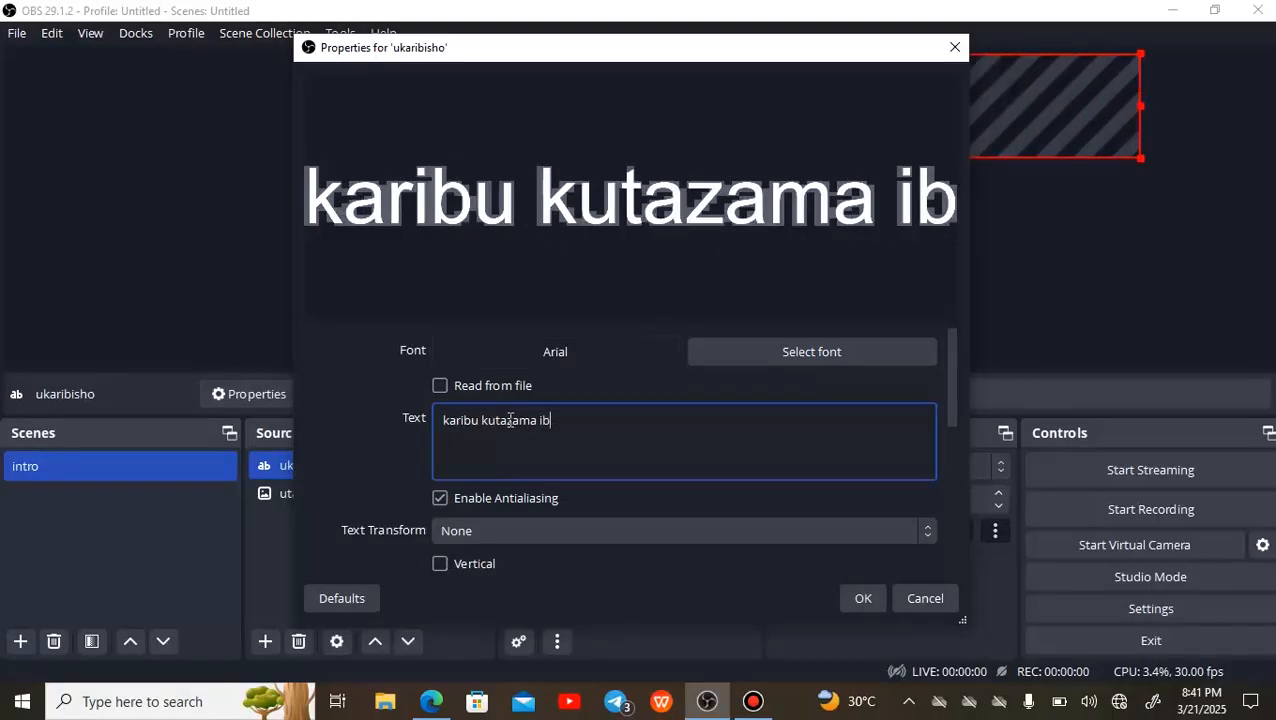
type("ada mub")
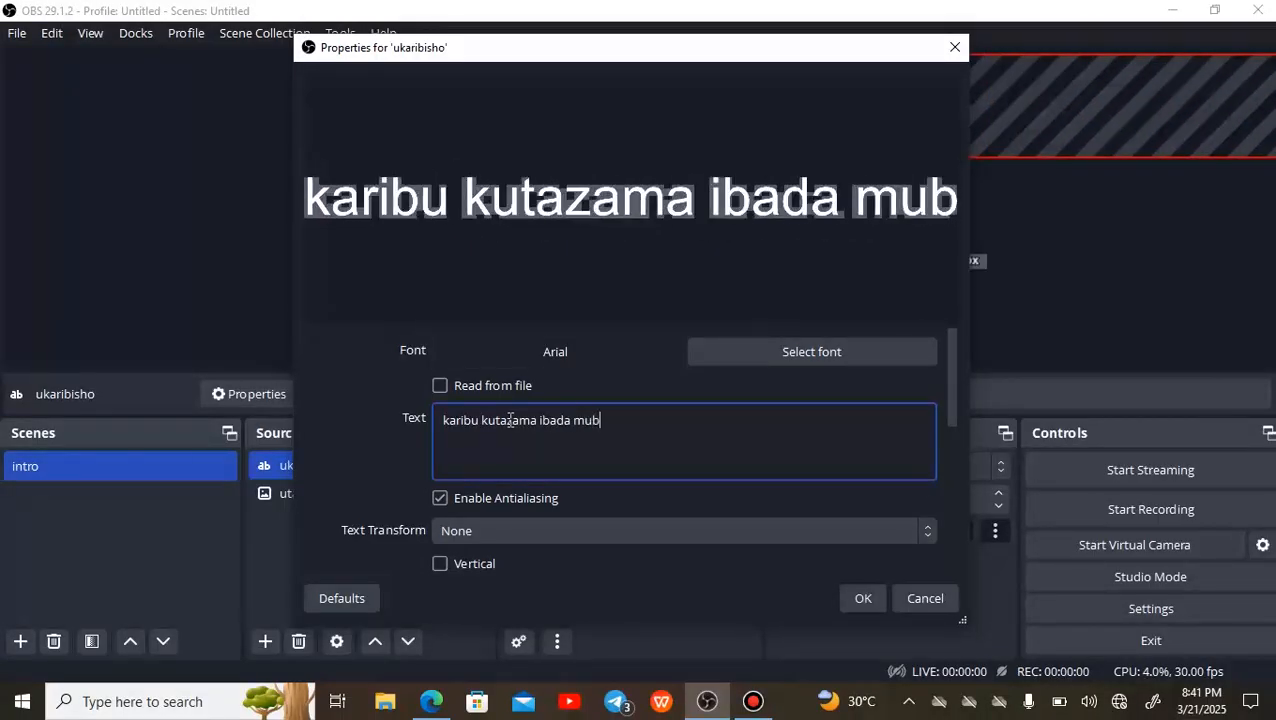
type("ashara")
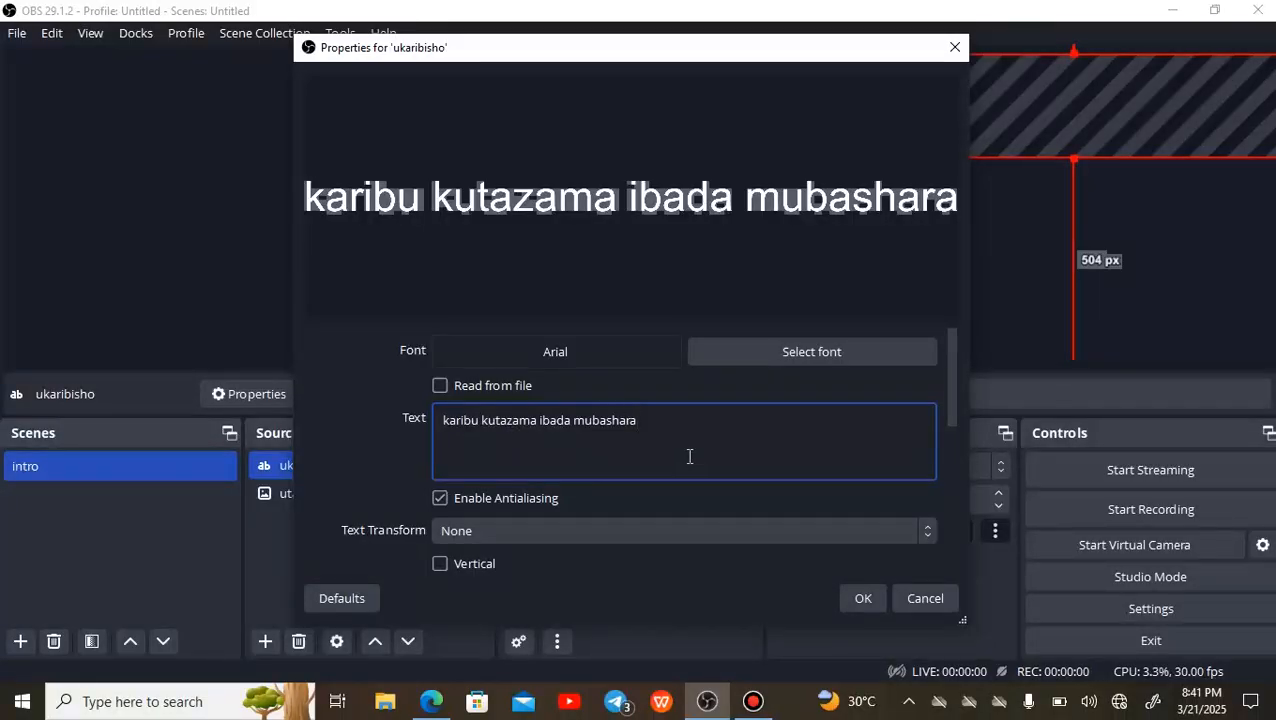
- Look through the available fonts for the ukaribisho text, leave the font unchanged, and accept the source's properties
left_click(614, 360)
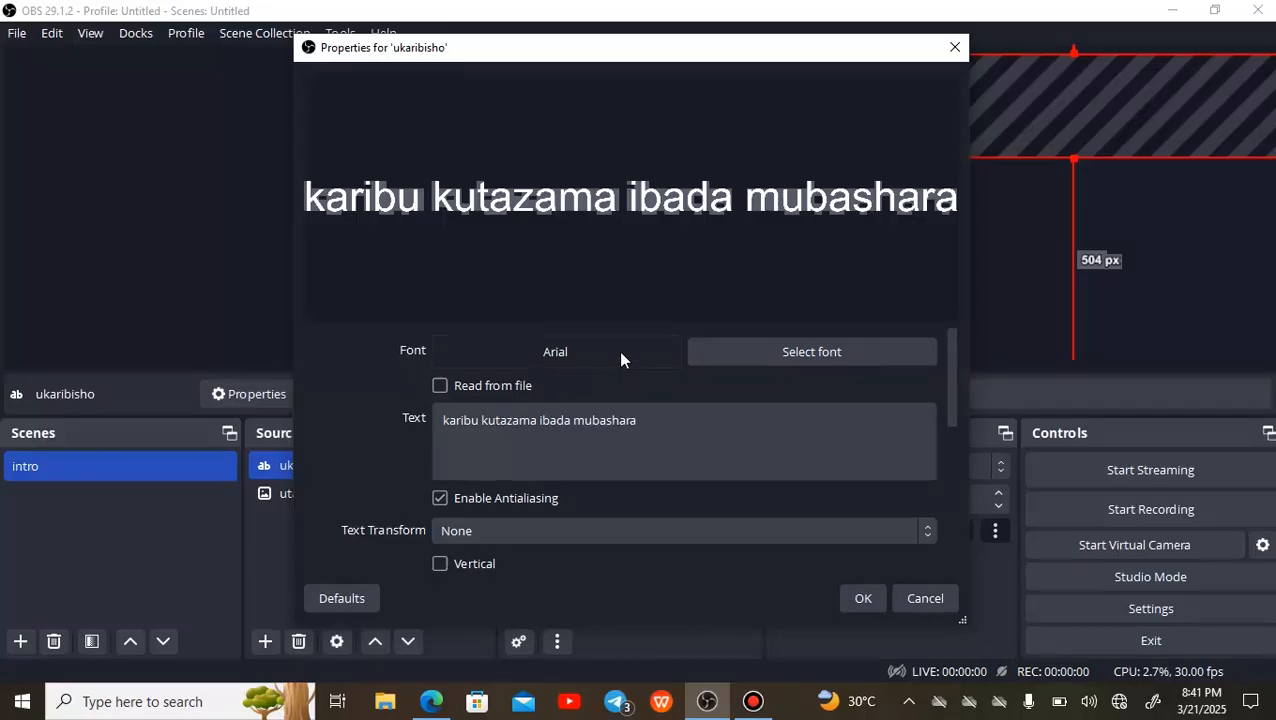
left_click(726, 356)
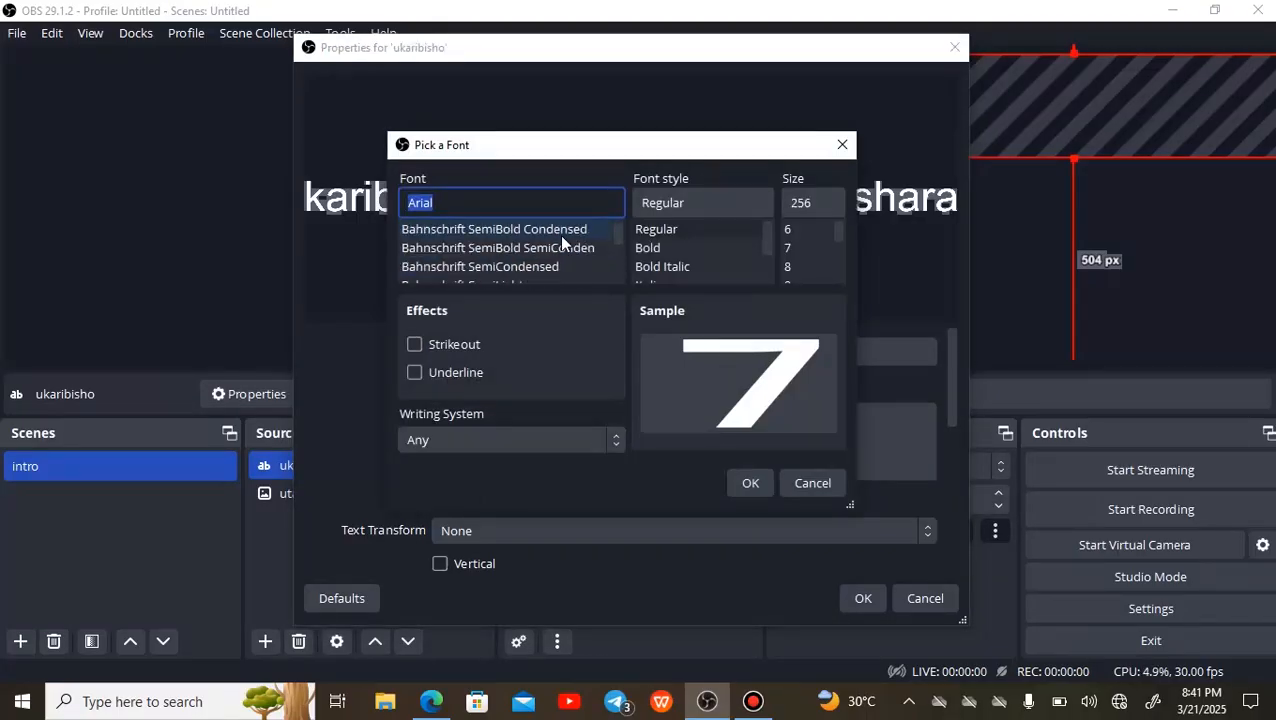
scroll(561, 240, "down", 5)
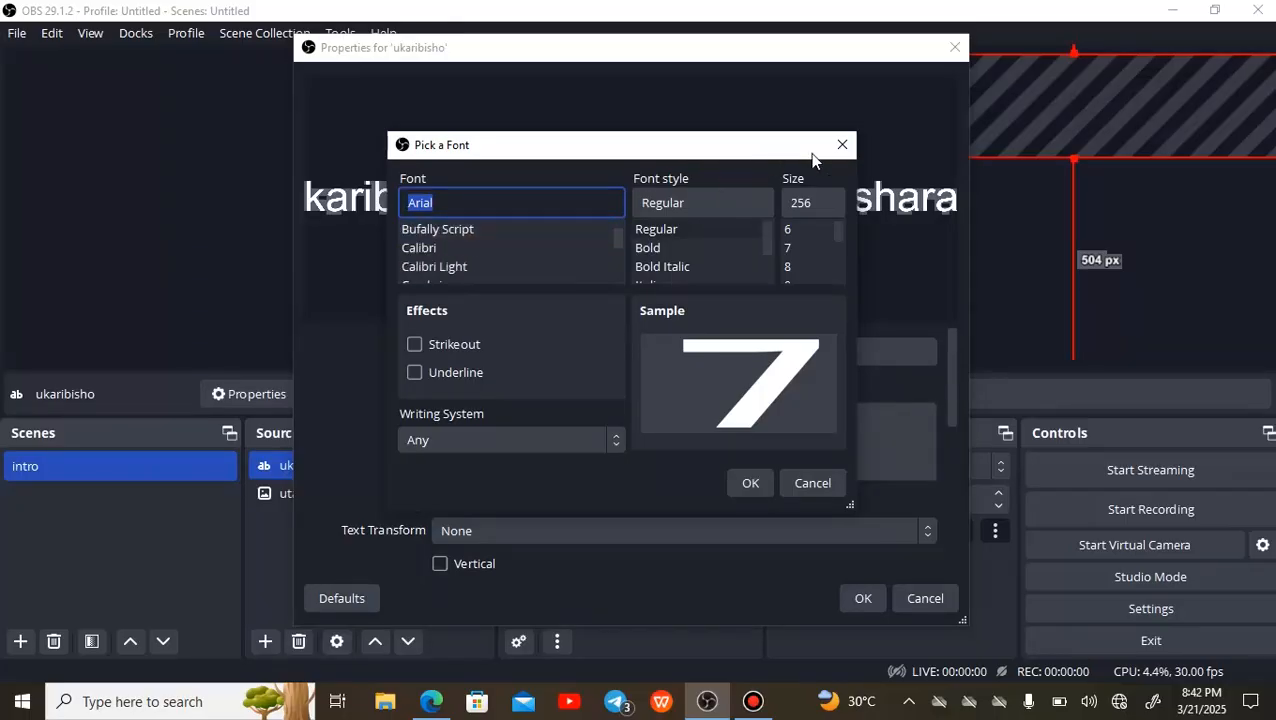
left_click(846, 145)
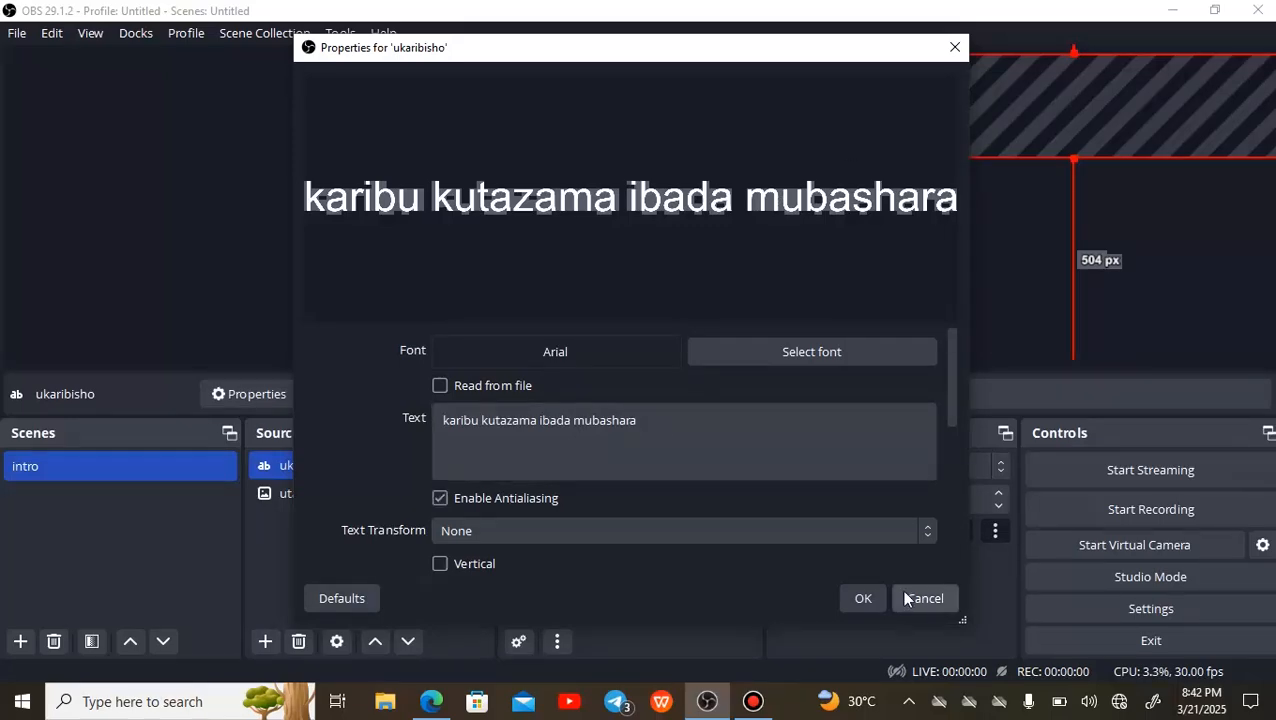
left_click(860, 600)
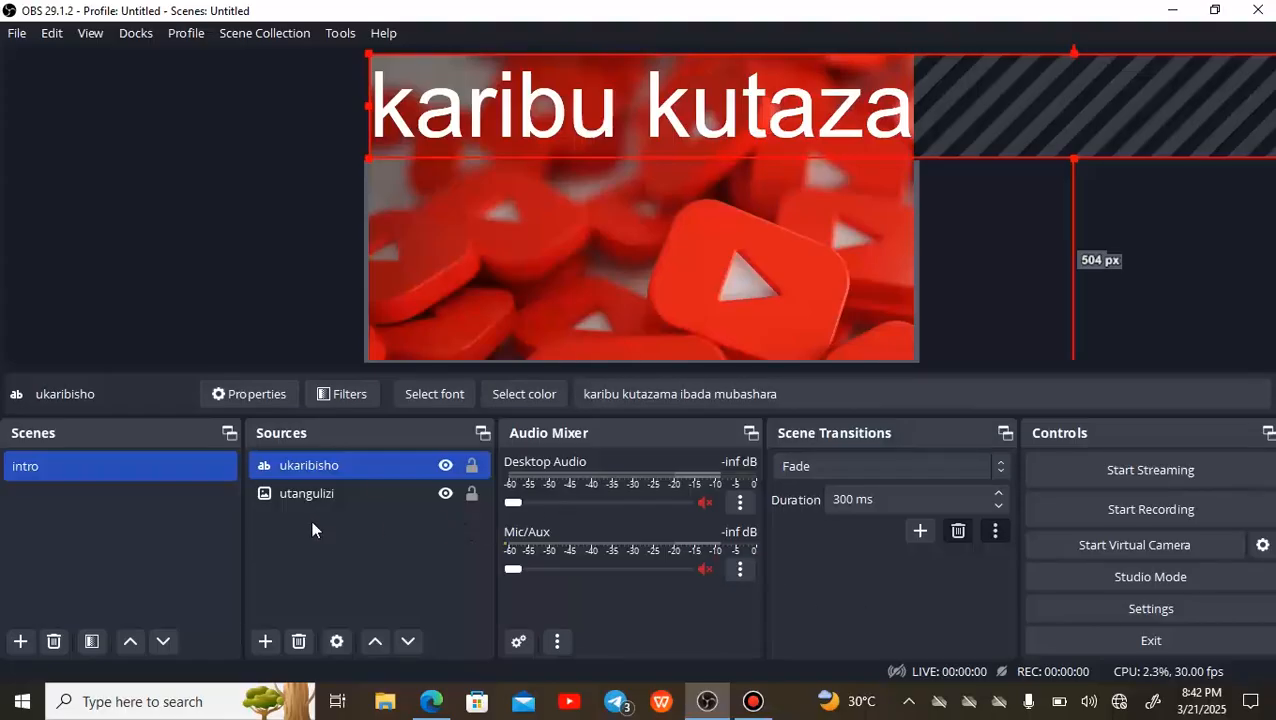
- Move the ukaribisho text source below the utangulizi image in the source order
left_click(358, 490, "ctrl")
left_click(358, 488, "ctrl")
left_click(408, 495, "ctrl")
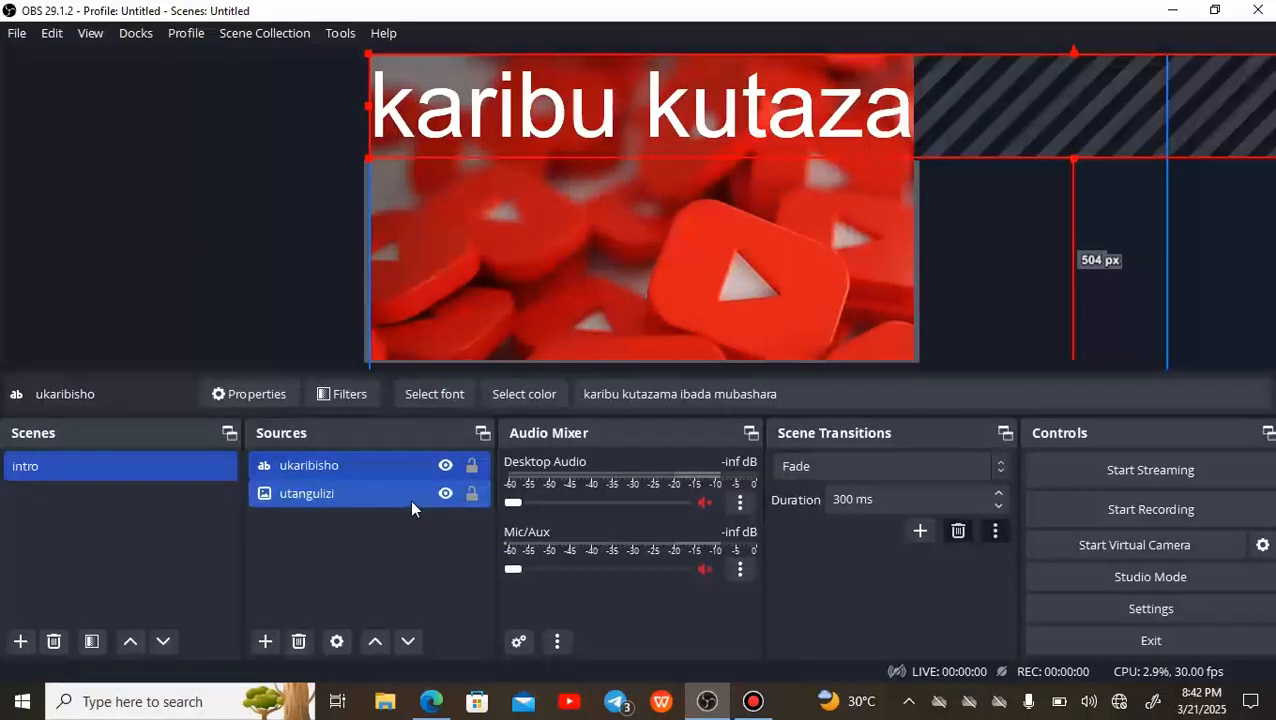
left_click(319, 500, "ctrl")
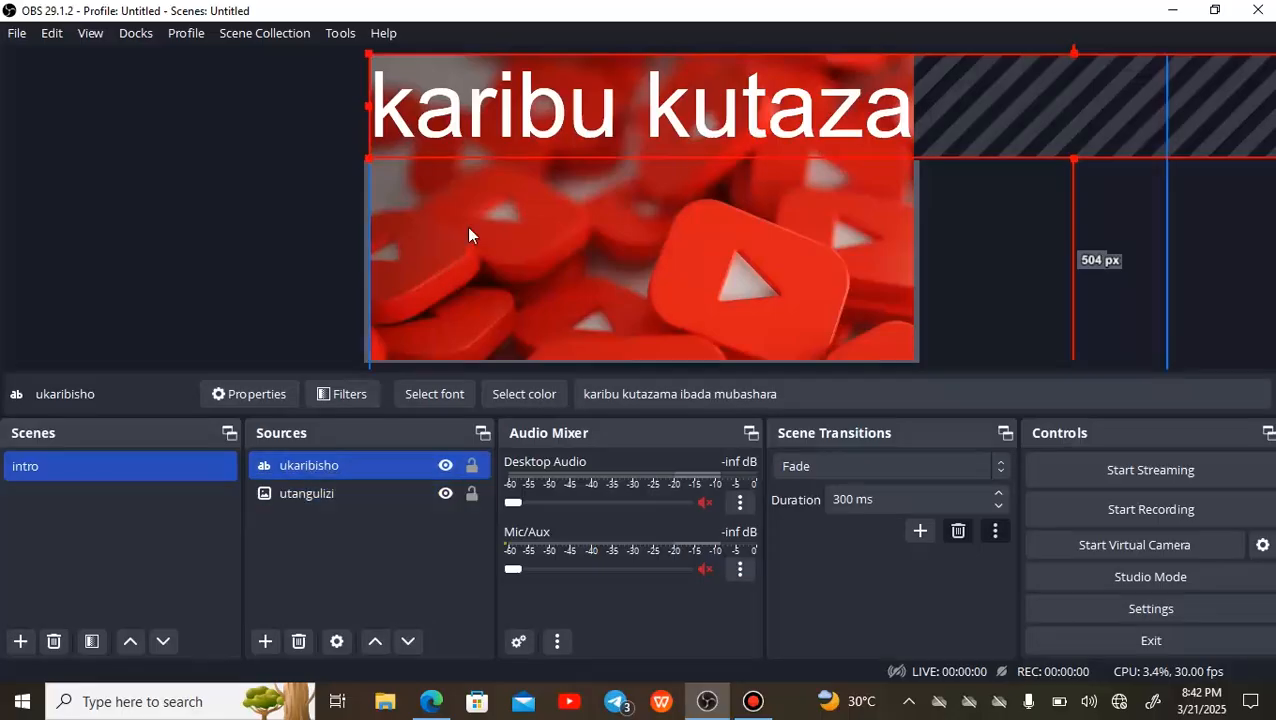
left_click(409, 642)
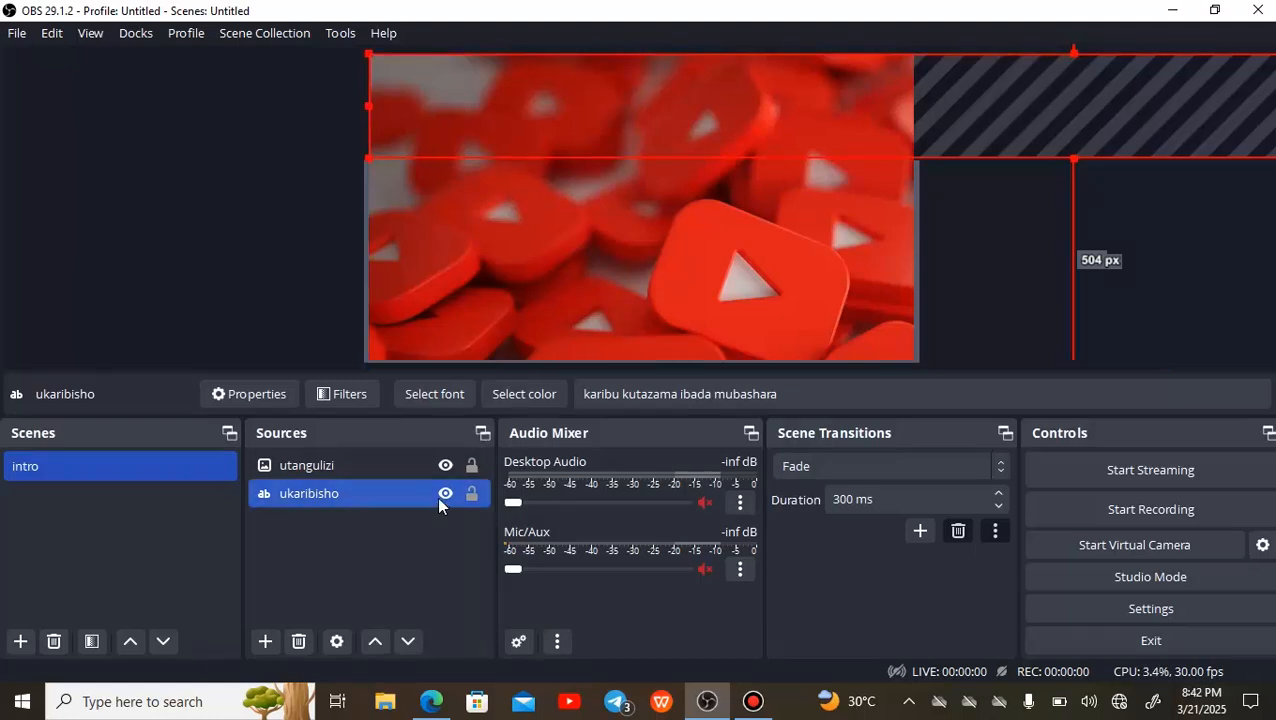
- Hide and re-show the utangulizi image, and move ukaribisho back above it in the source order
left_click(443, 467)
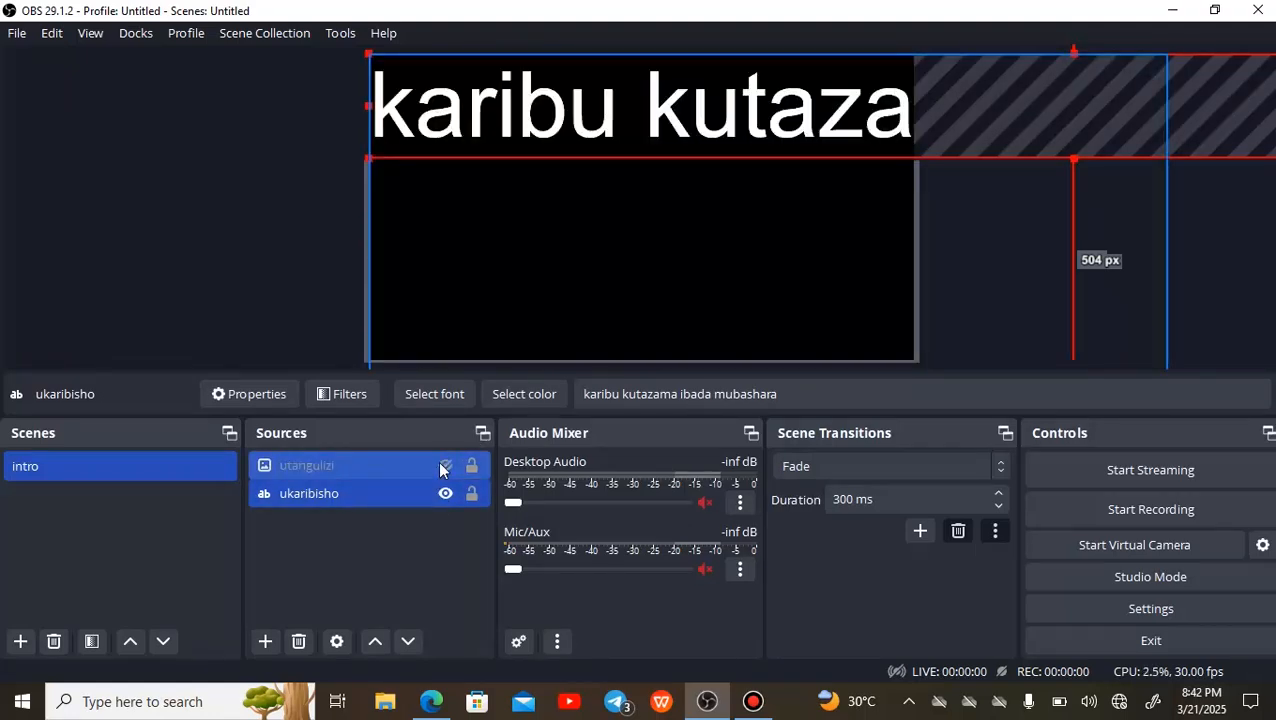
left_click(445, 466)
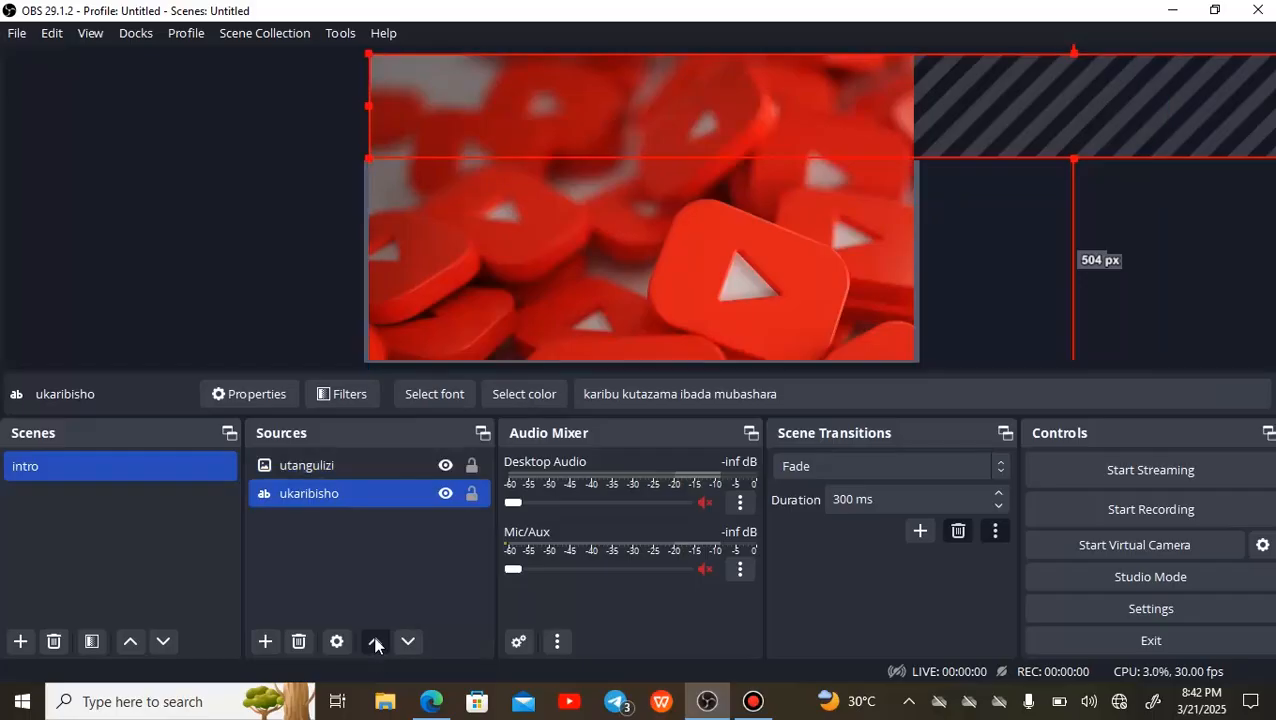
left_click(375, 642)
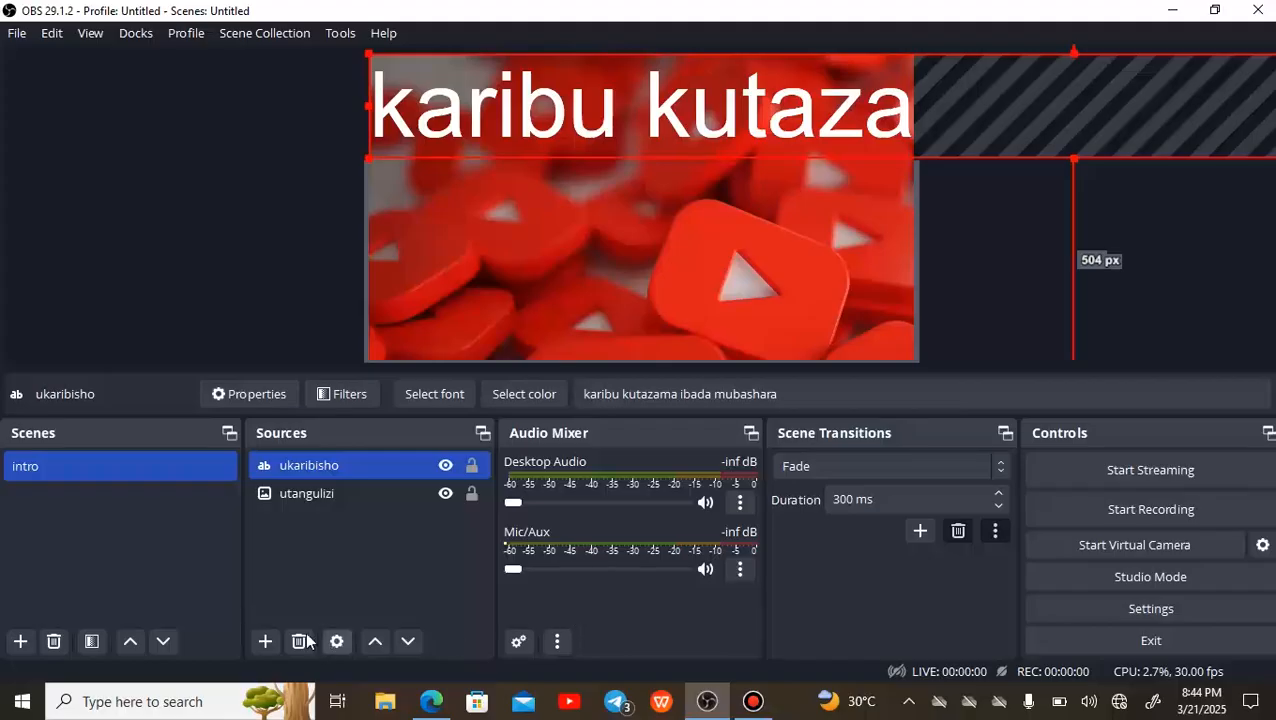
- Add a new Audio Input Capture source named "mixer" to the intro scene
left_click(266, 641)
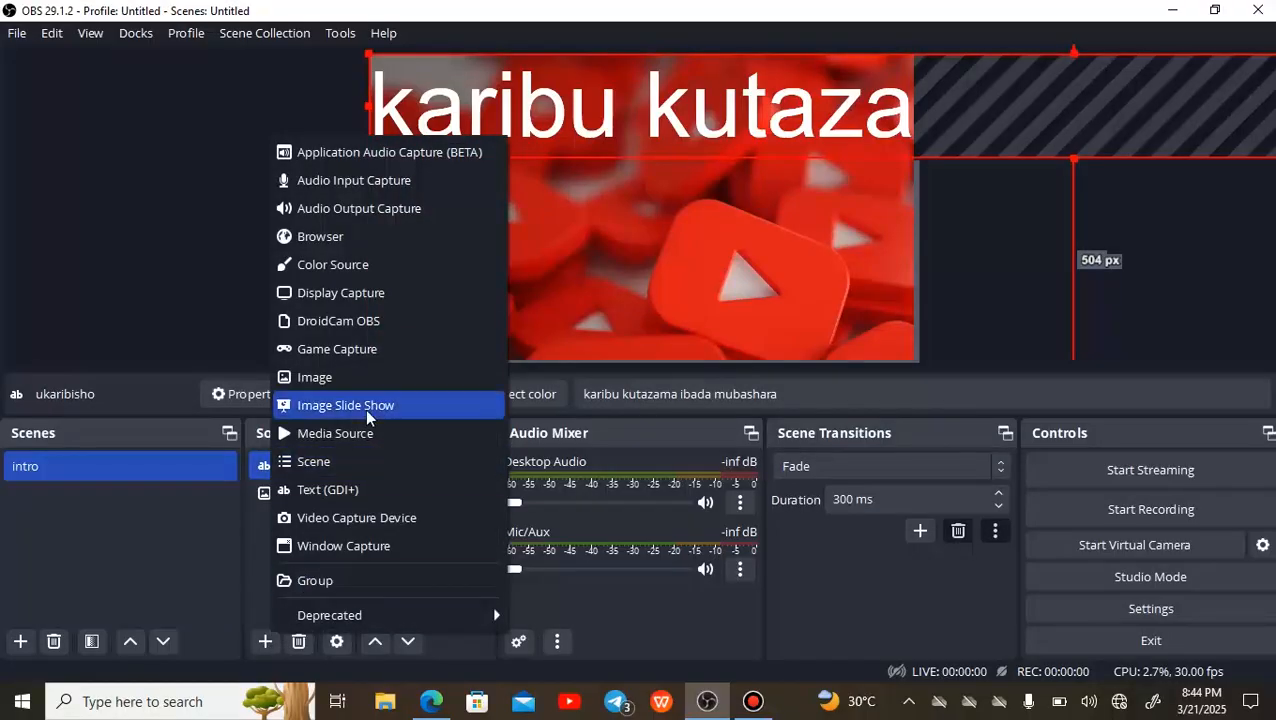
left_click(375, 185)
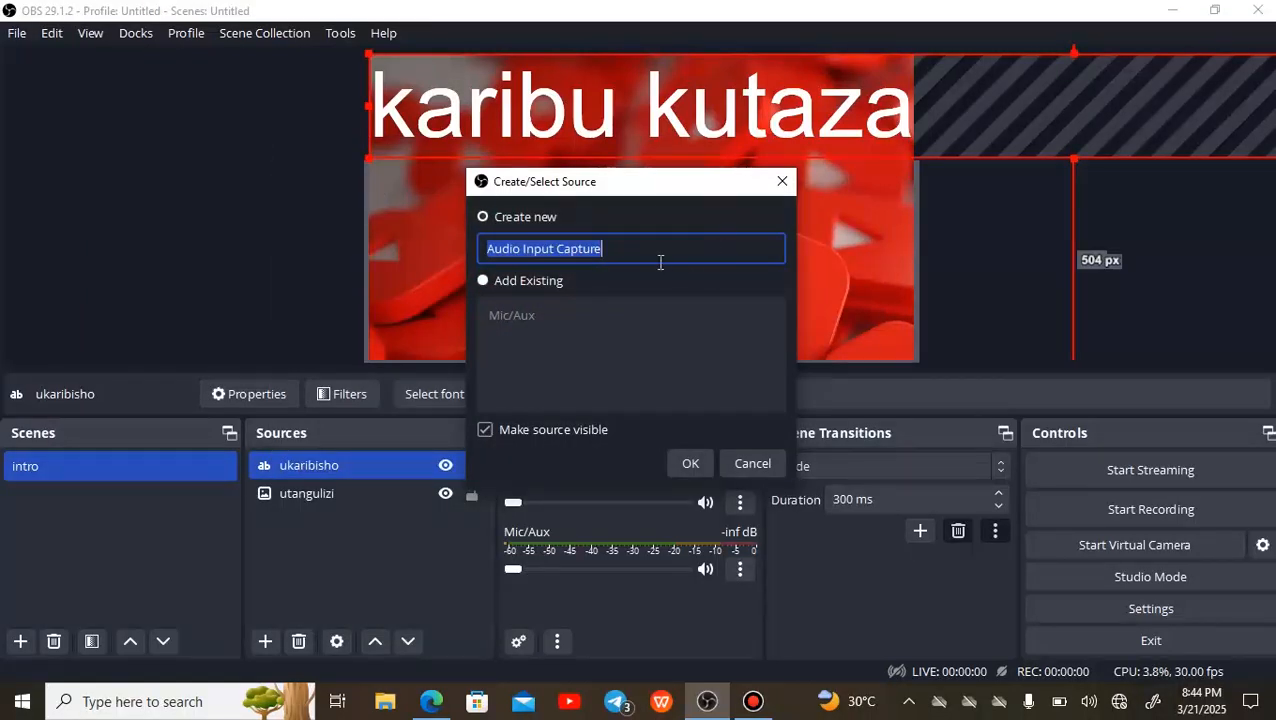
type("mixer")
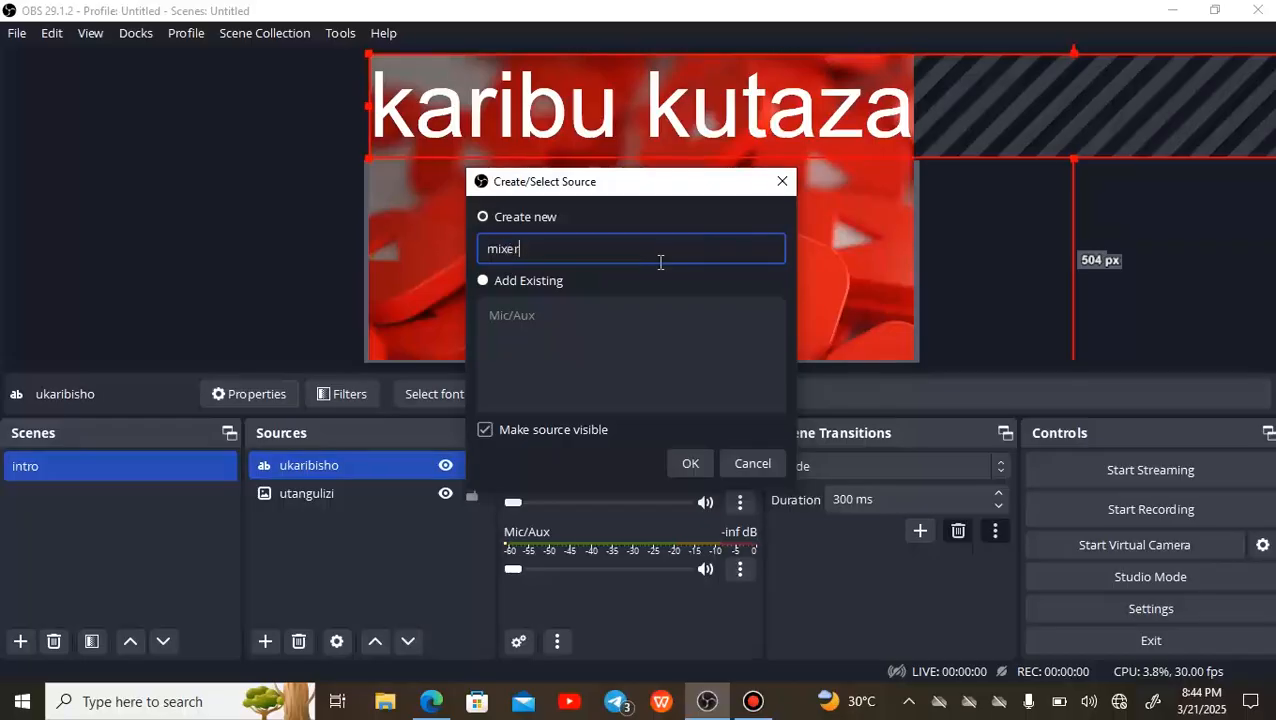
left_click(698, 470)
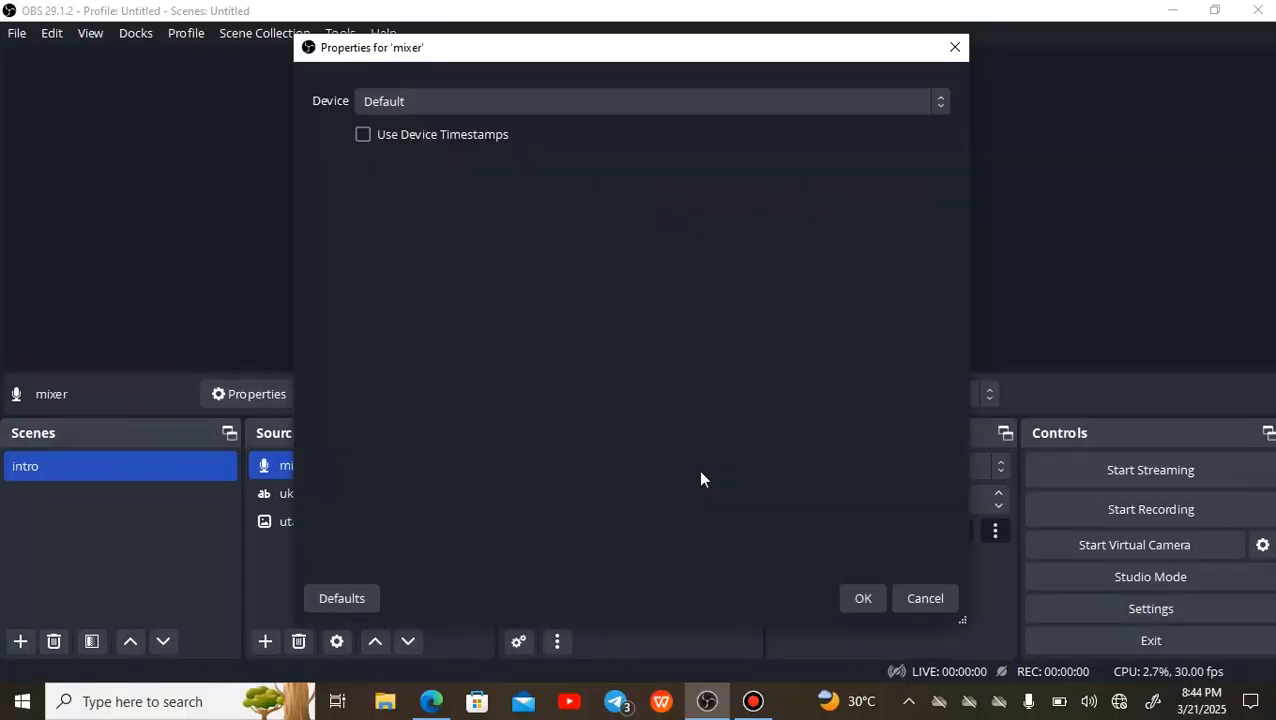
- Set the mixer source's device to Microphone (USB Audio Device) and accept its properties
left_click(738, 104)
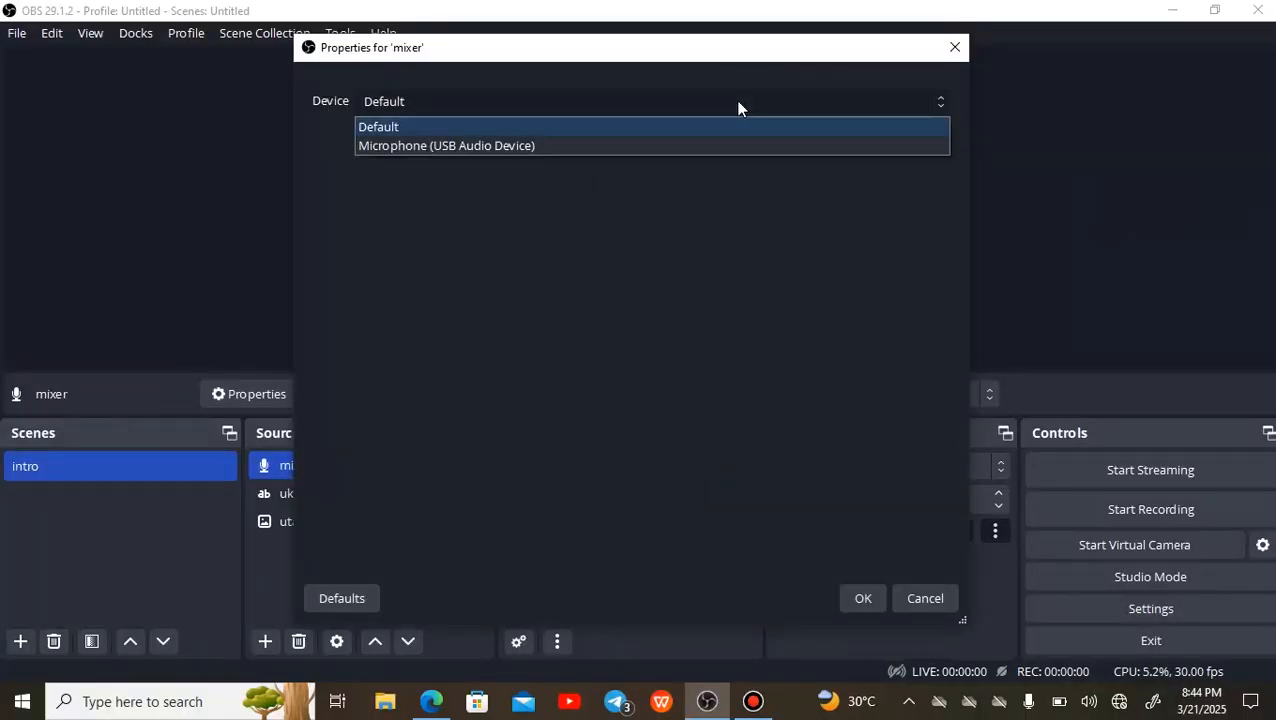
left_click(686, 150)
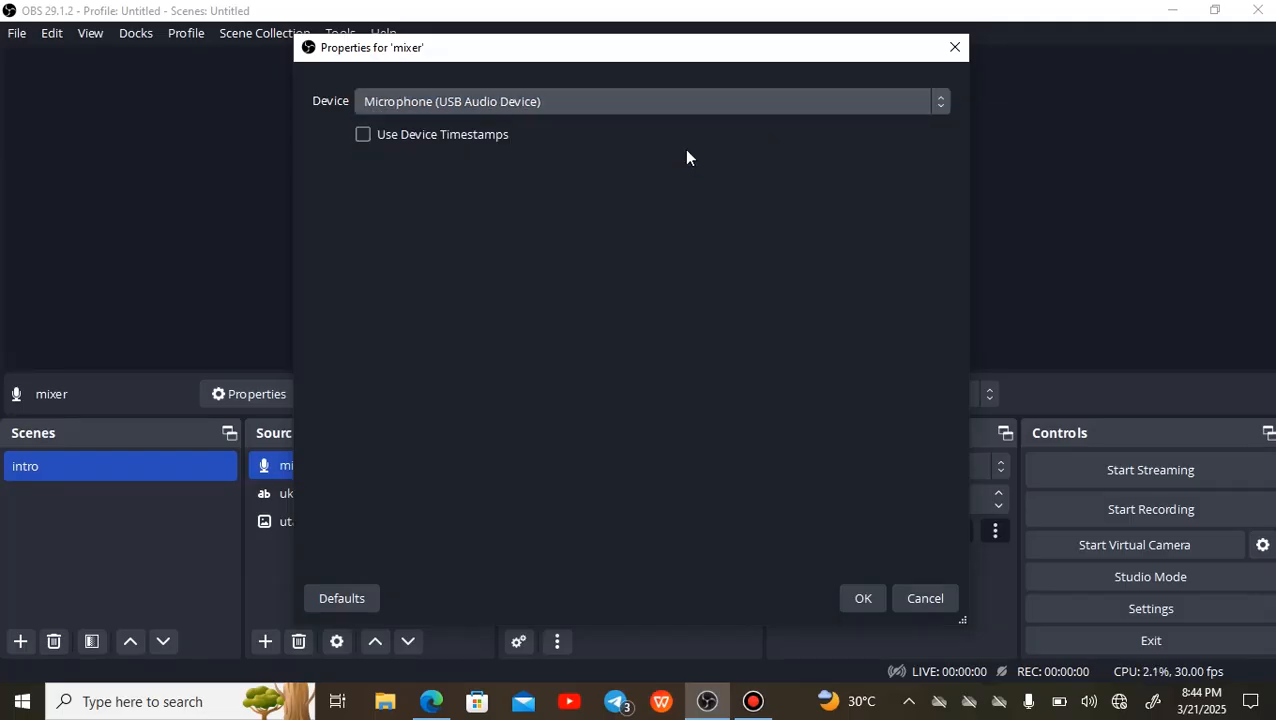
left_click(857, 594)
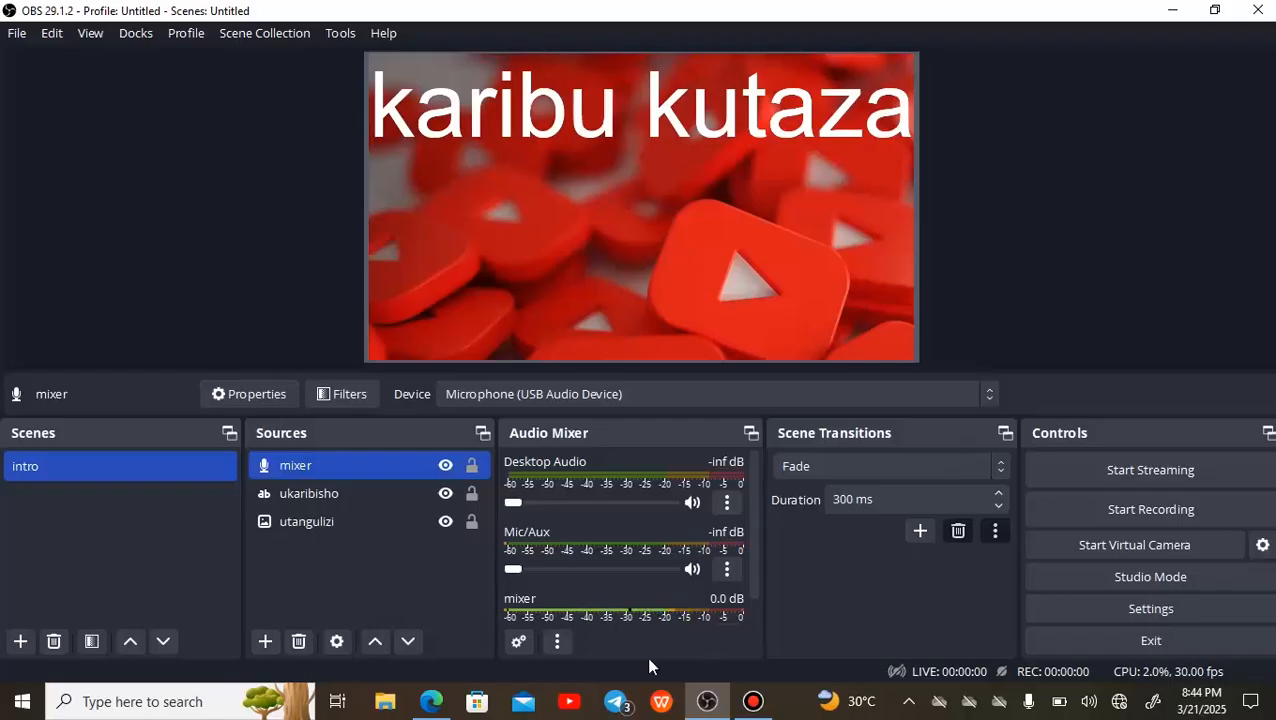
- Raise the Mic/Aux volume to -1.0 dB and mute the Mic/Aux channel
left_click_drag(752, 594, 765, 608)
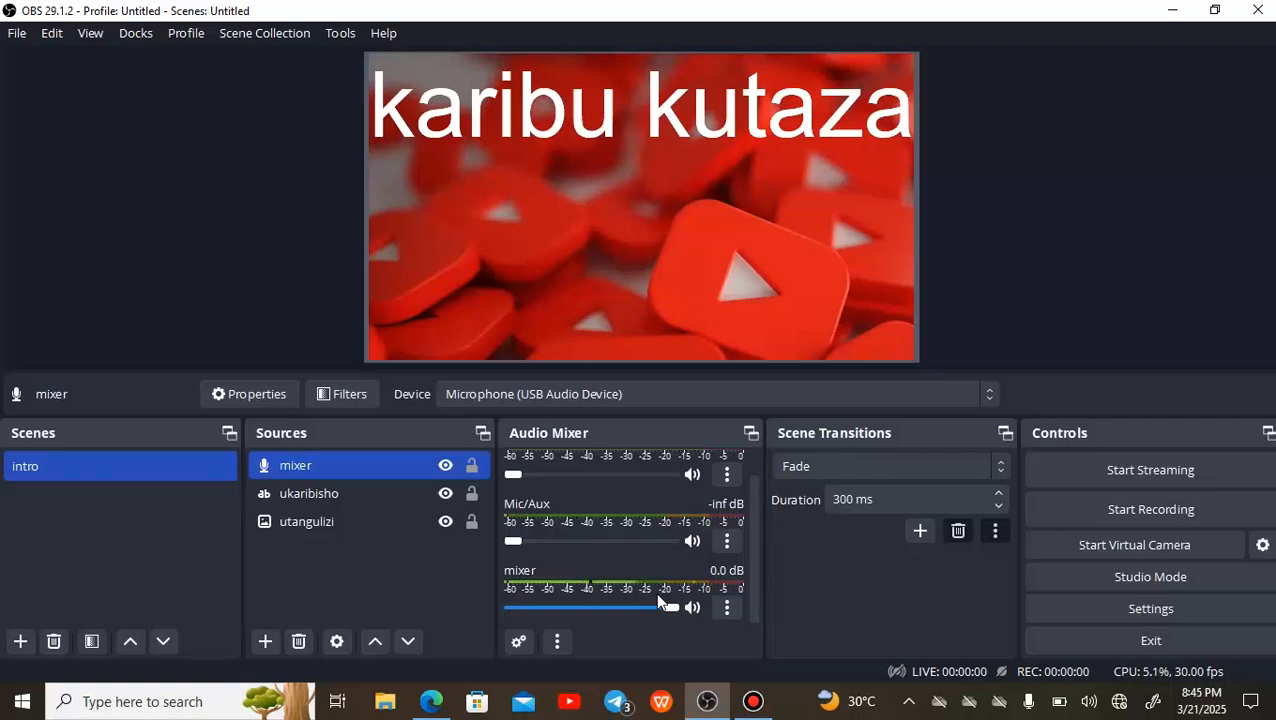
left_click(692, 541)
left_click(692, 541)
left_click_drag(508, 545, 660, 561)
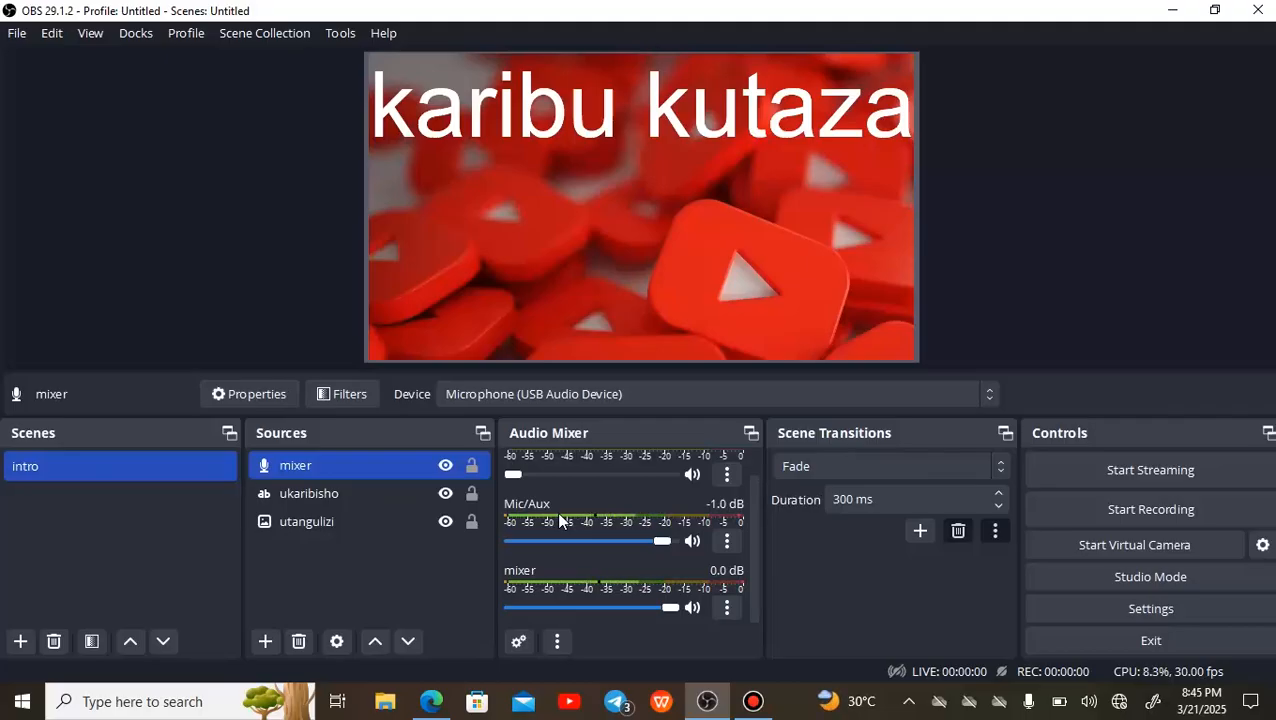
left_click(692, 541)
- Review the advanced audio properties of the sources and the available scene transitions without changing any setting
left_click(518, 641)
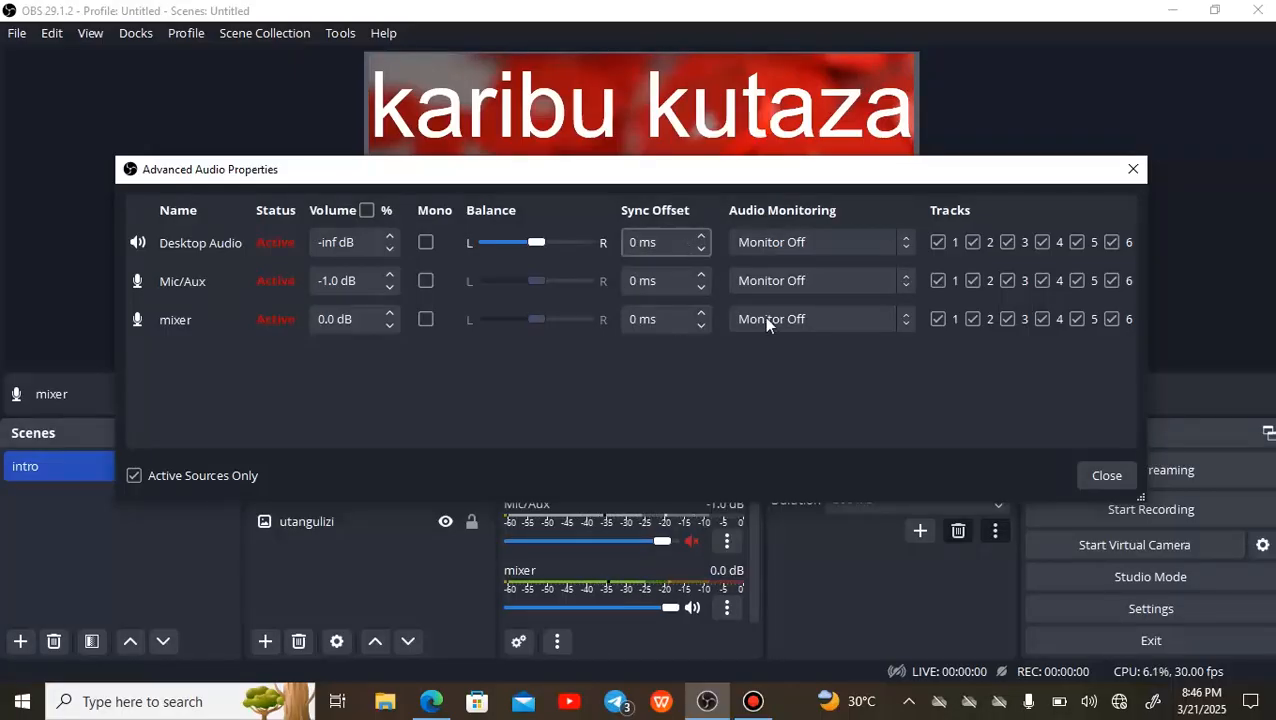
left_click(1132, 170)
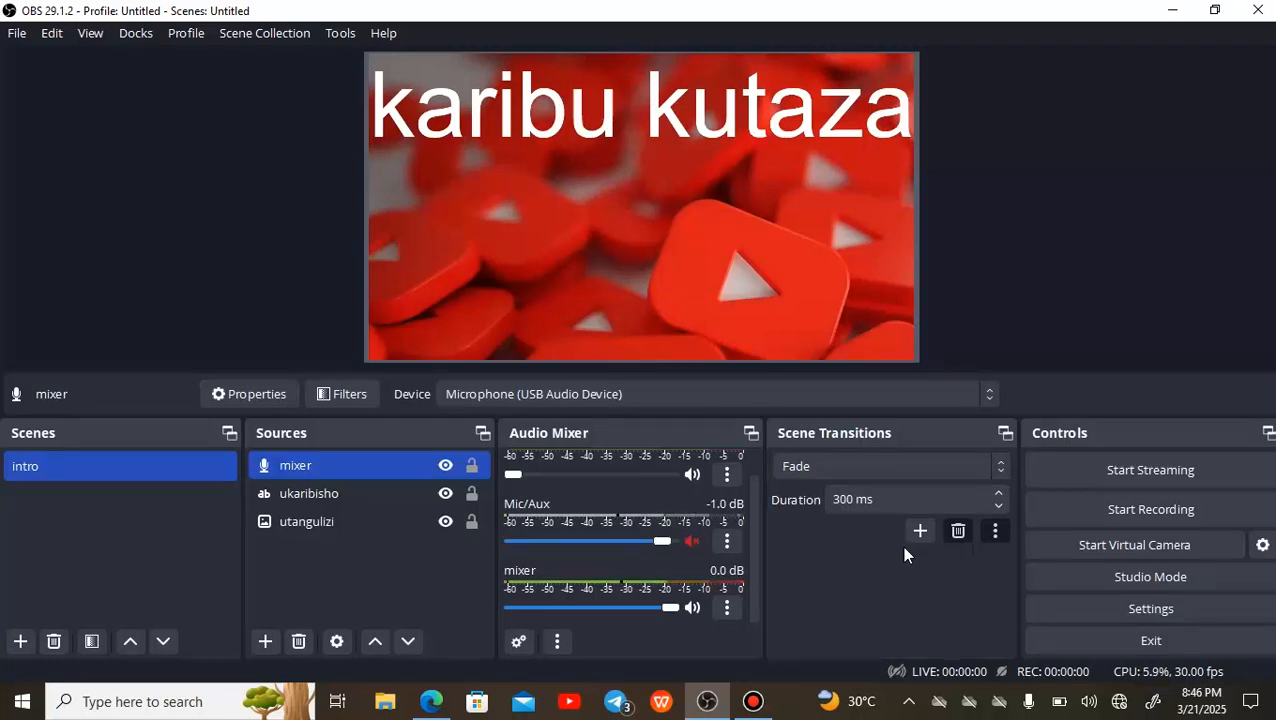
left_click(920, 466)
left_click(920, 466)
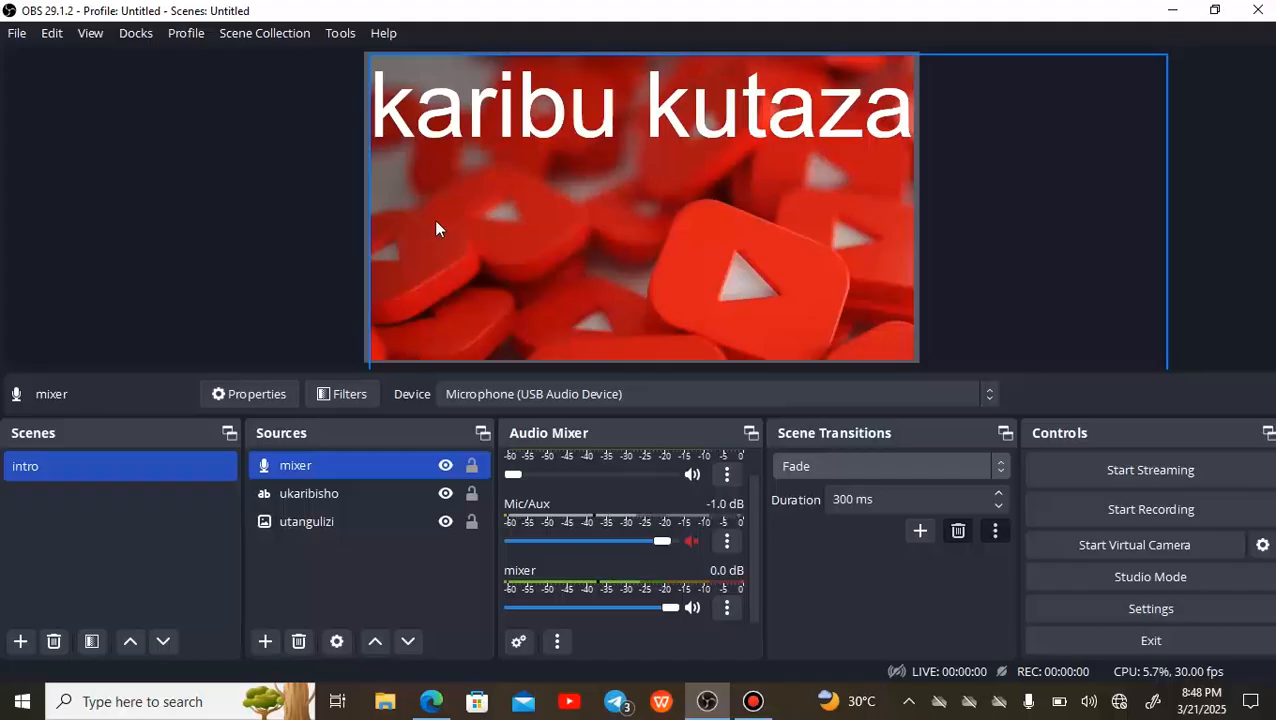
- Hide and re-show the utangulizi image, and turn on Studio Mode
left_click(445, 521)
left_click(445, 521)
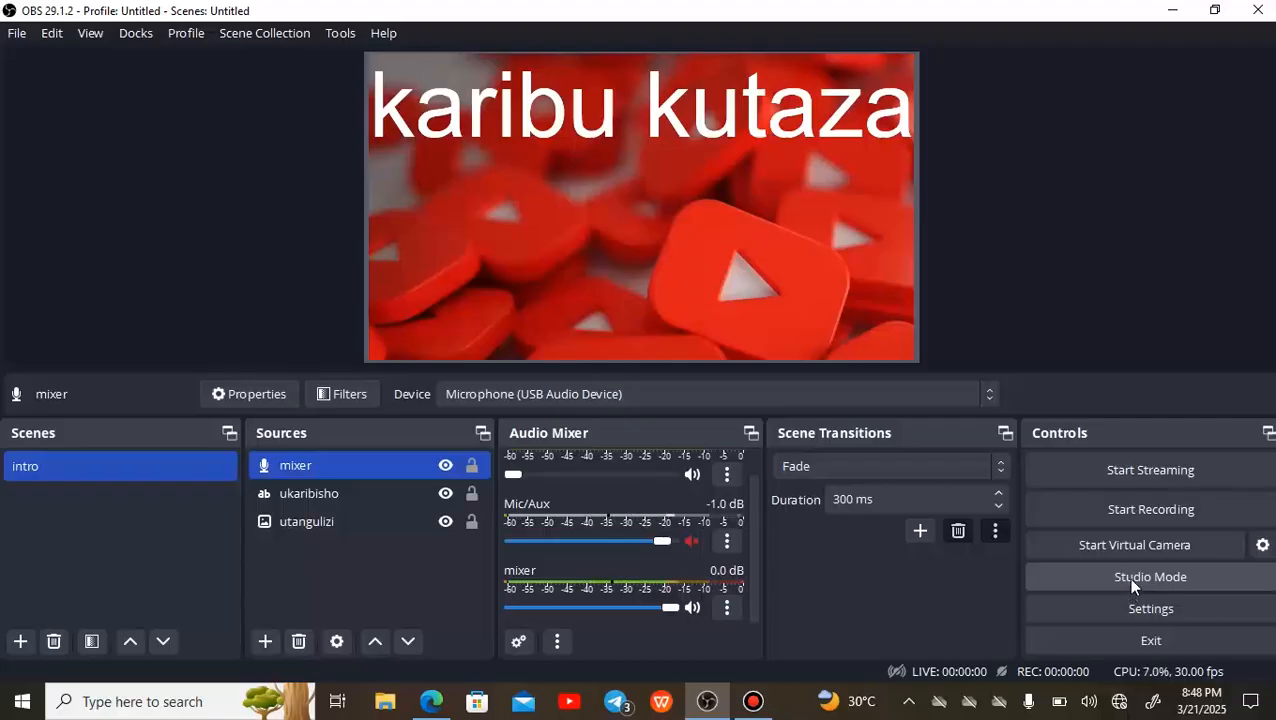
left_click(1128, 577)
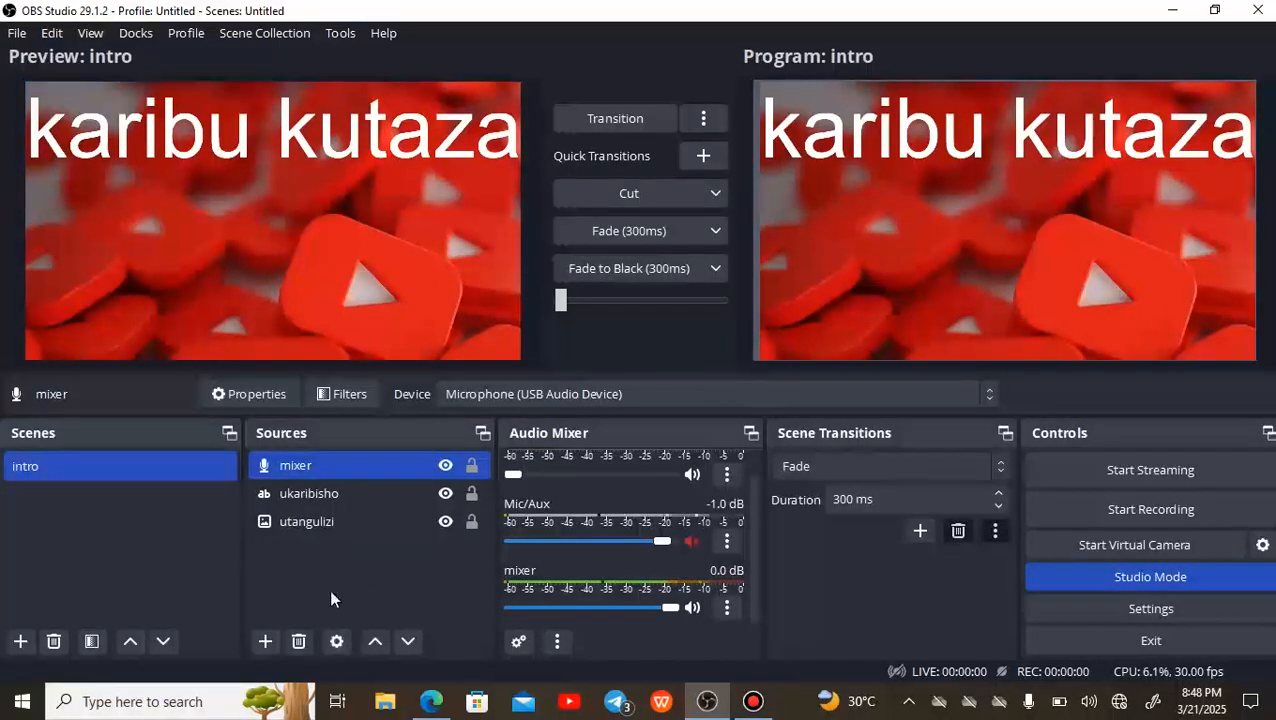
- Select the utangulizi image, try scaling it down from its upper-left corner in the preview, and undo the resize
left_click(370, 490, "ctrl")
left_click(370, 492, "ctrl")
left_click(330, 521, "ctrl")
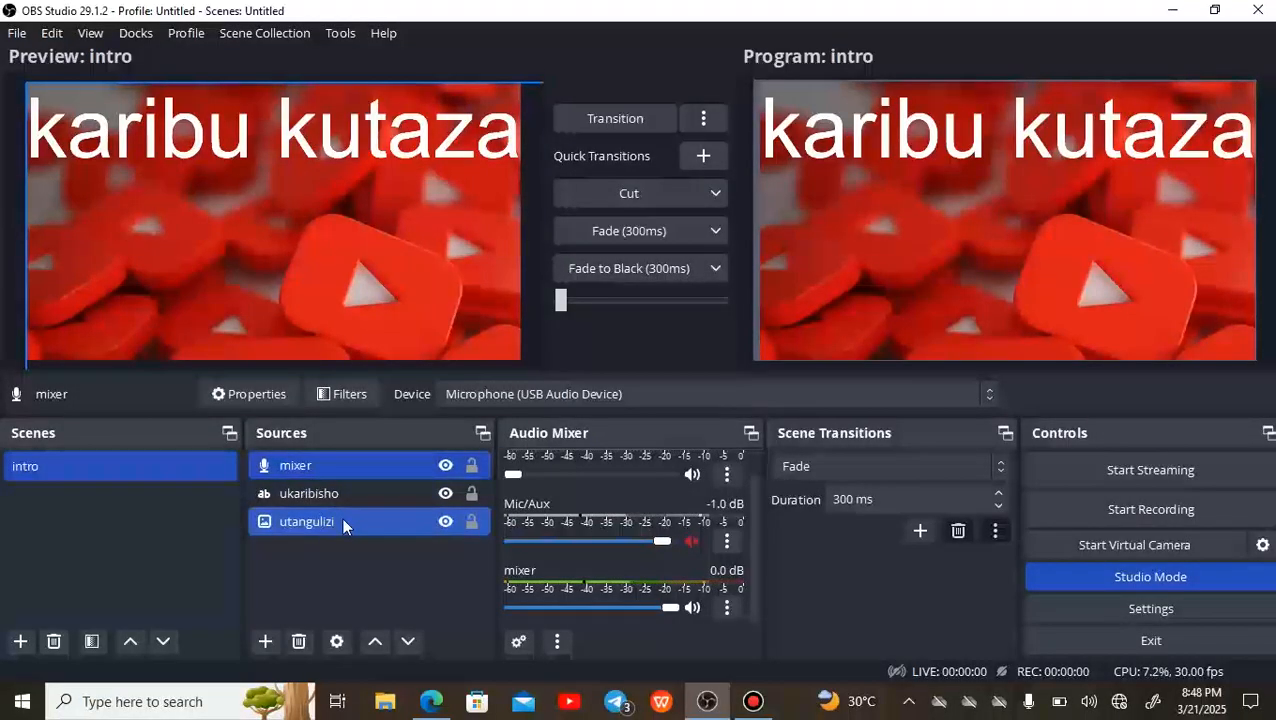
double_click(342, 521)
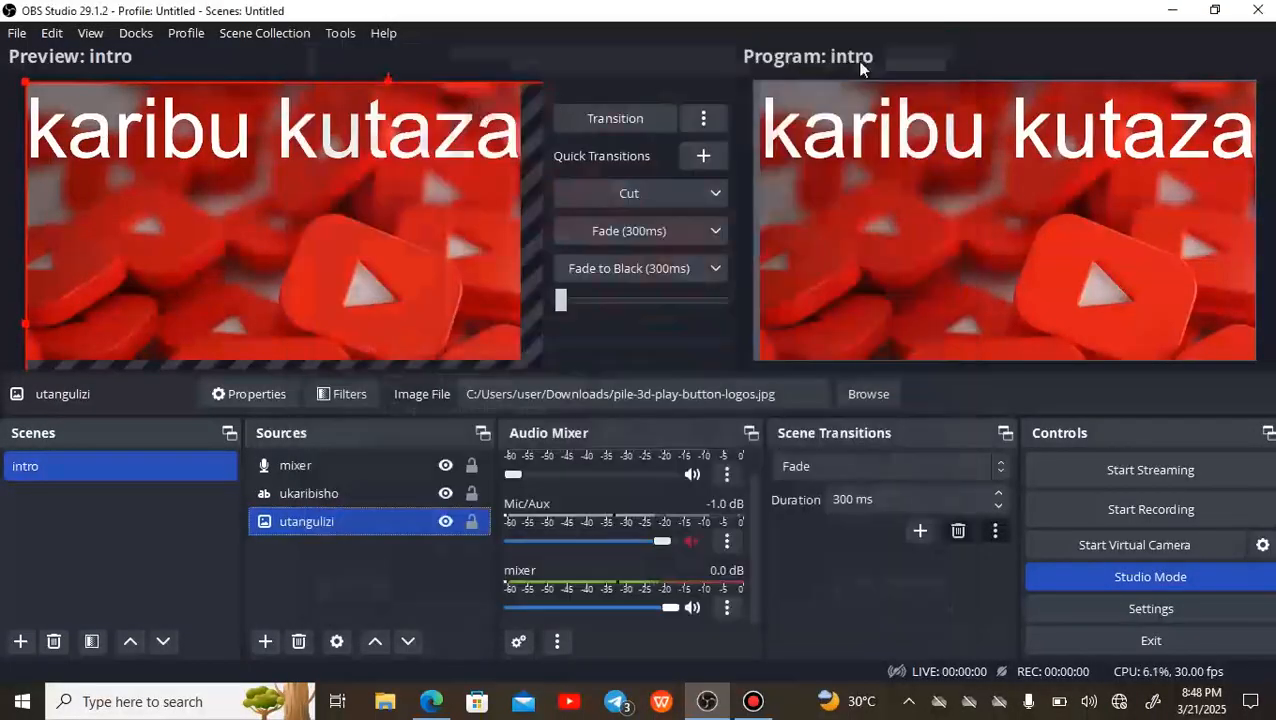
left_click(954, 47)
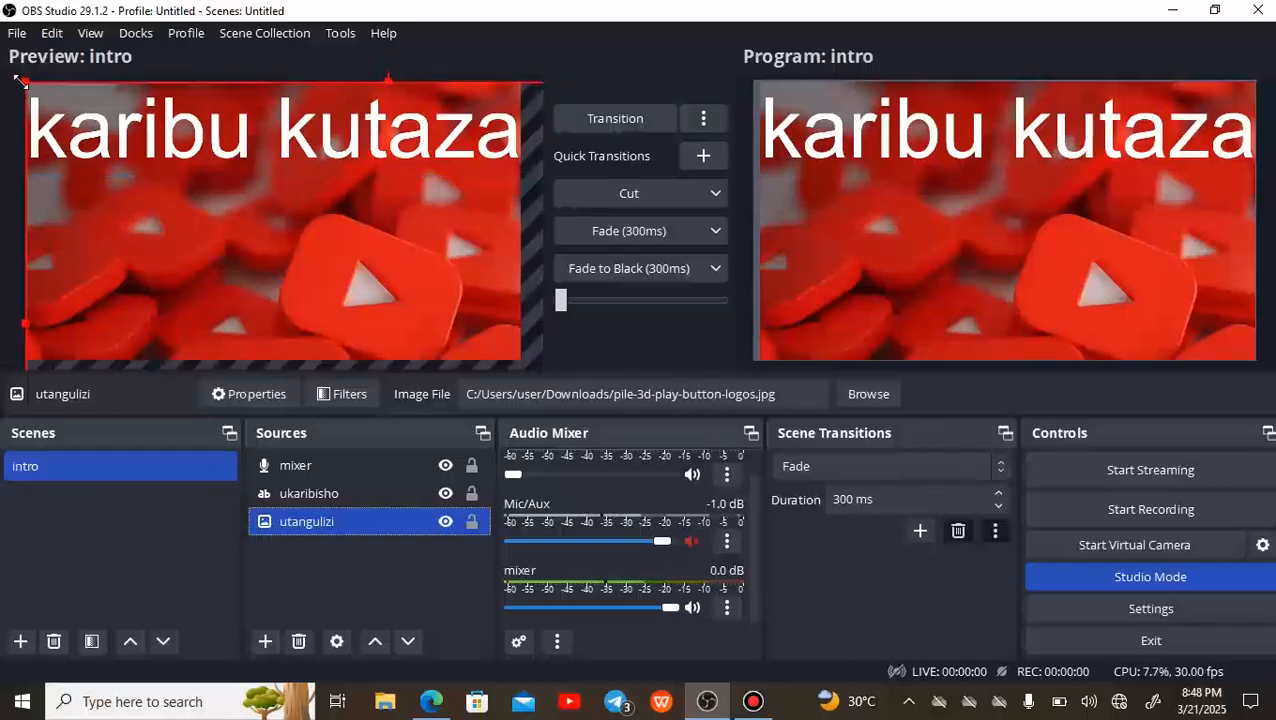
left_click_drag(22, 82, 185, 190)
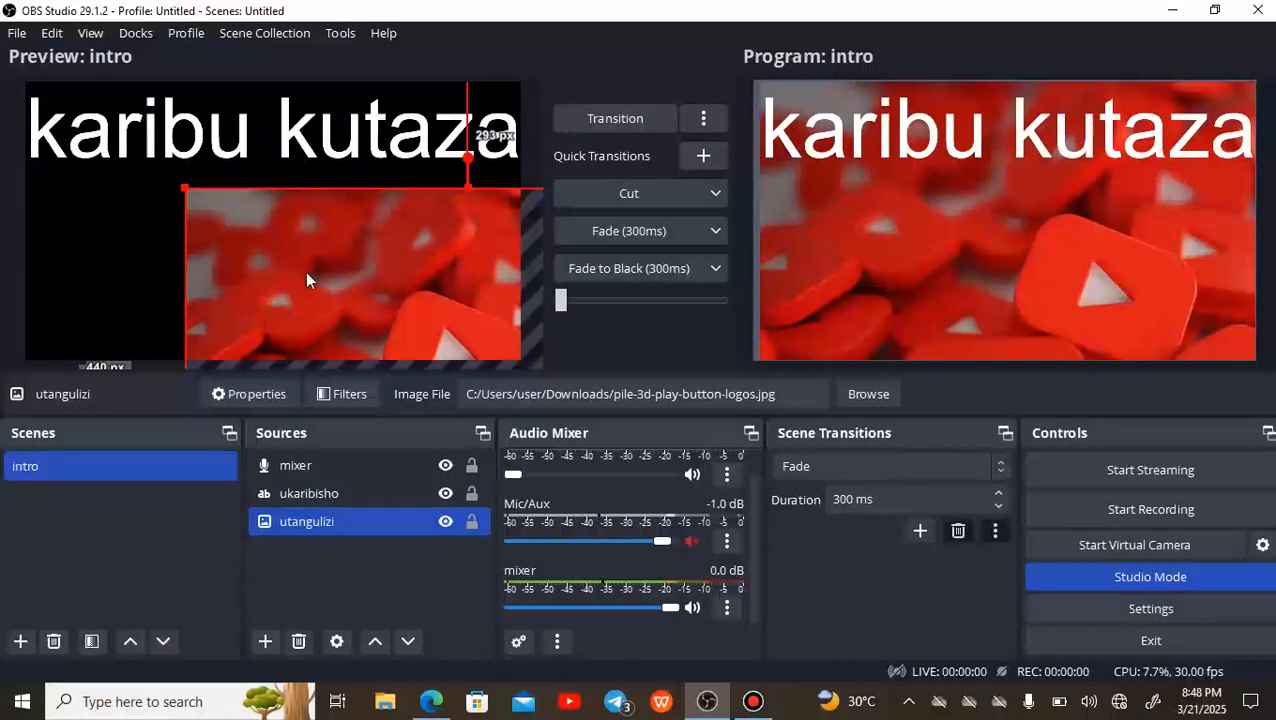
key("ctrl+z")
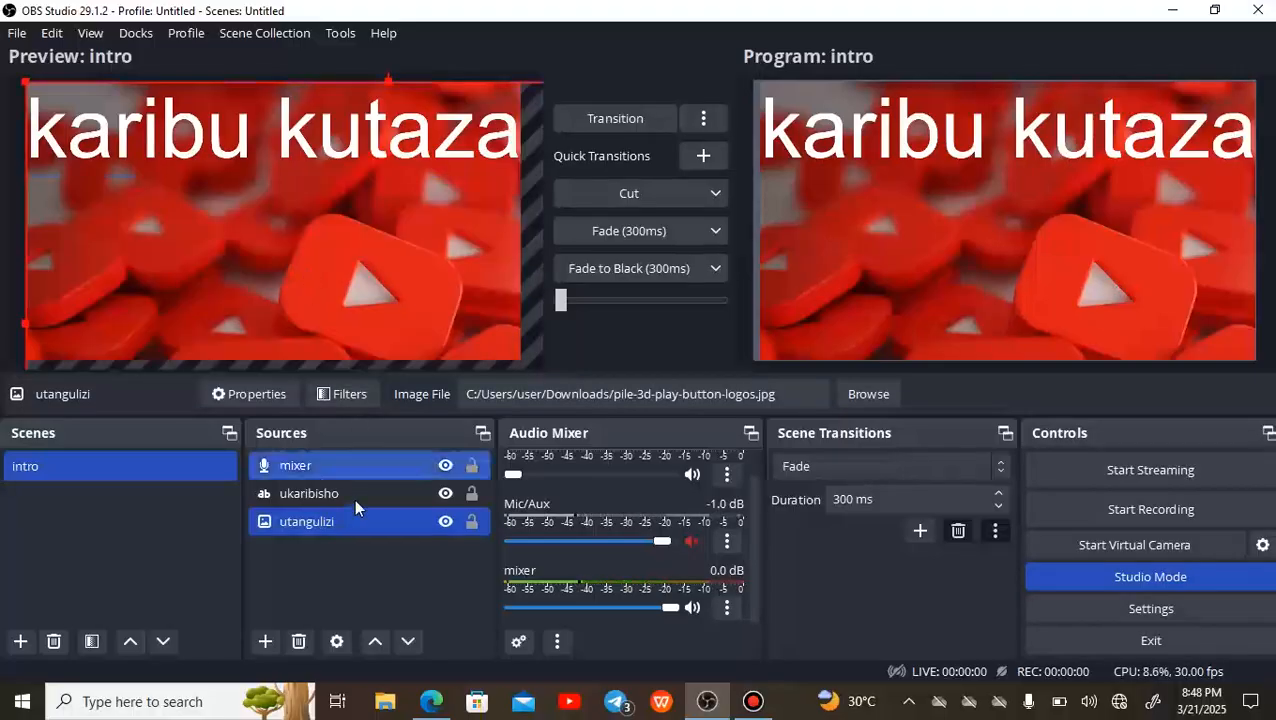
- Select the ukaribisho text and scale it down from its left side in the preview
left_click(352, 497)
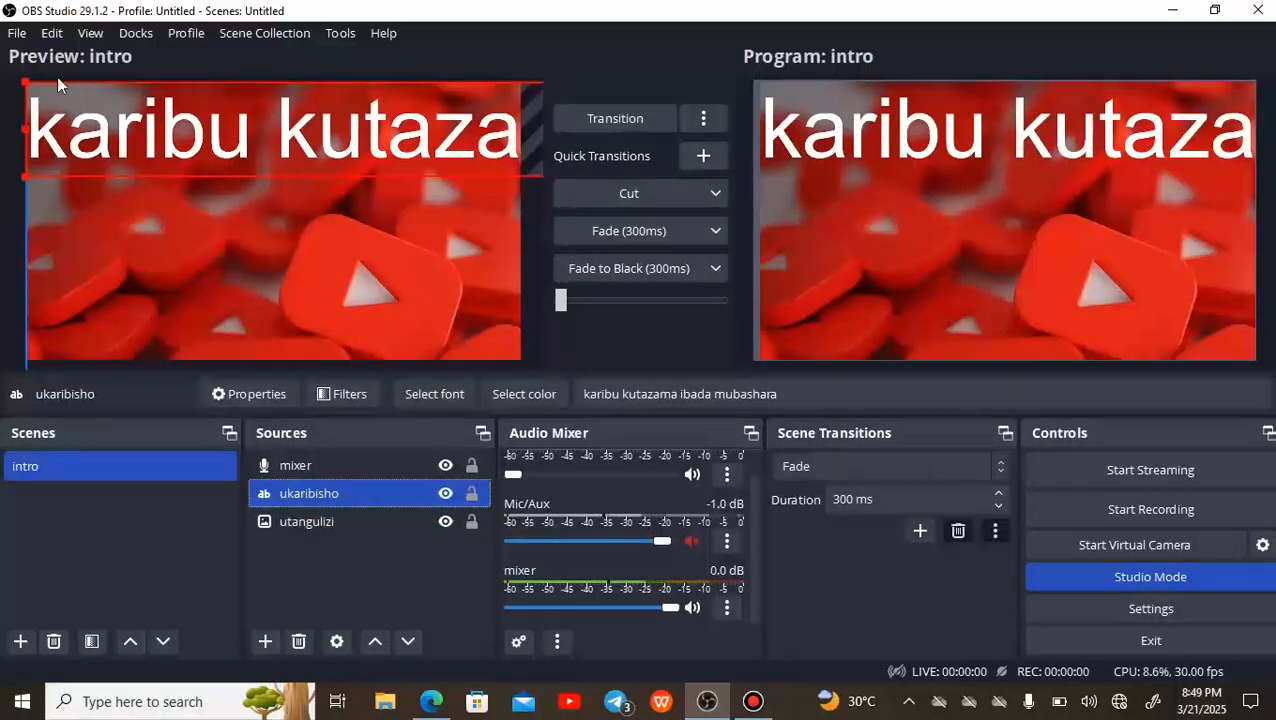
left_click_drag(24, 127, 112, 140)
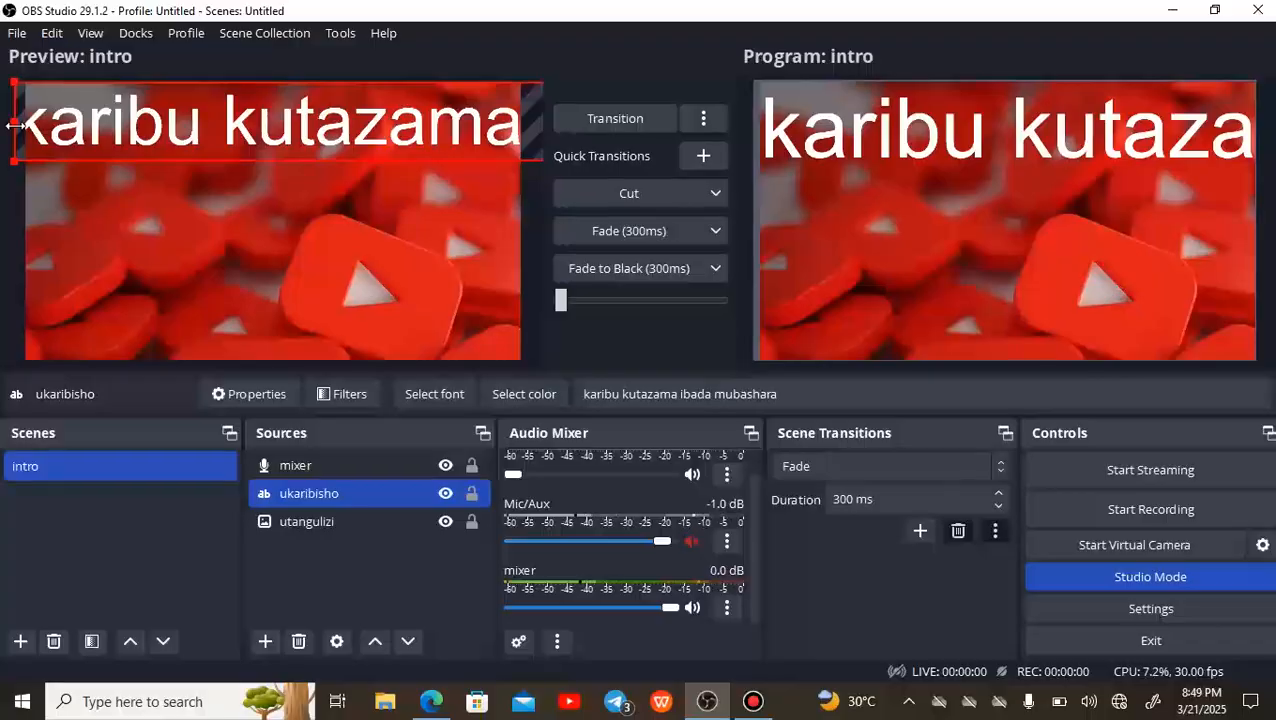
left_click_drag(14, 125, 108, 143)
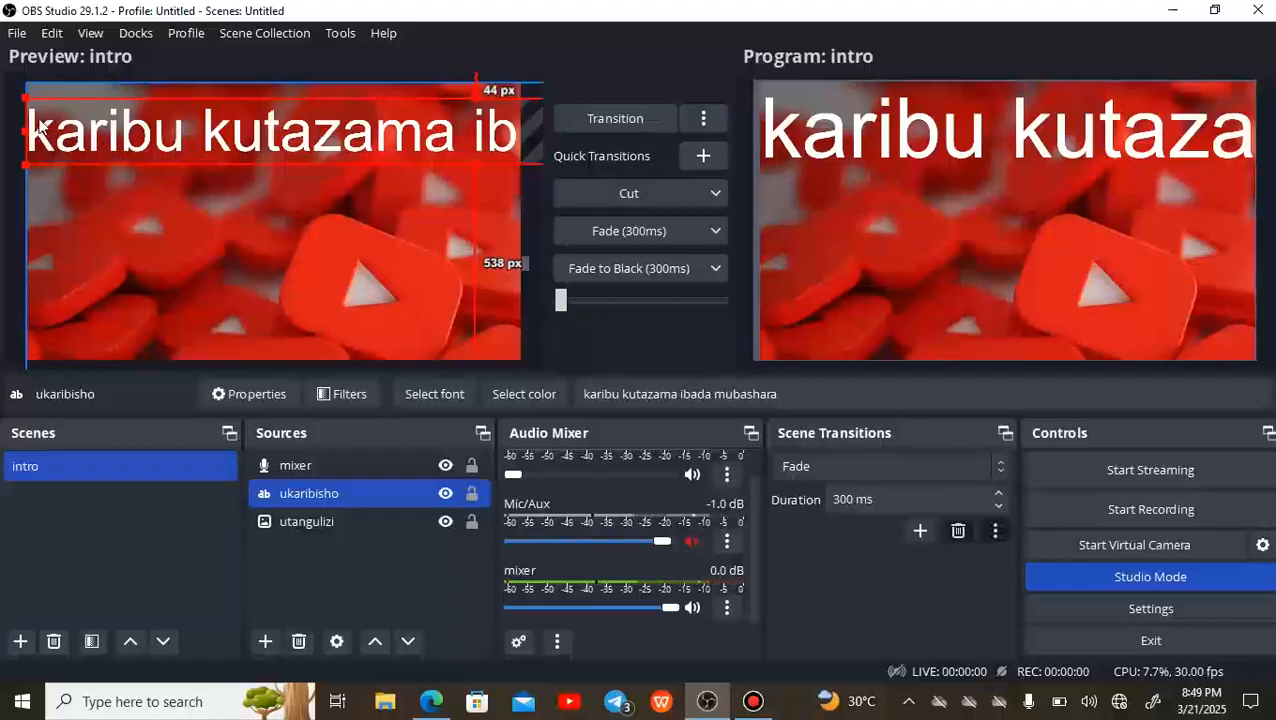
left_click_drag(62, 114, 228, 177)
left_click(221, 174)
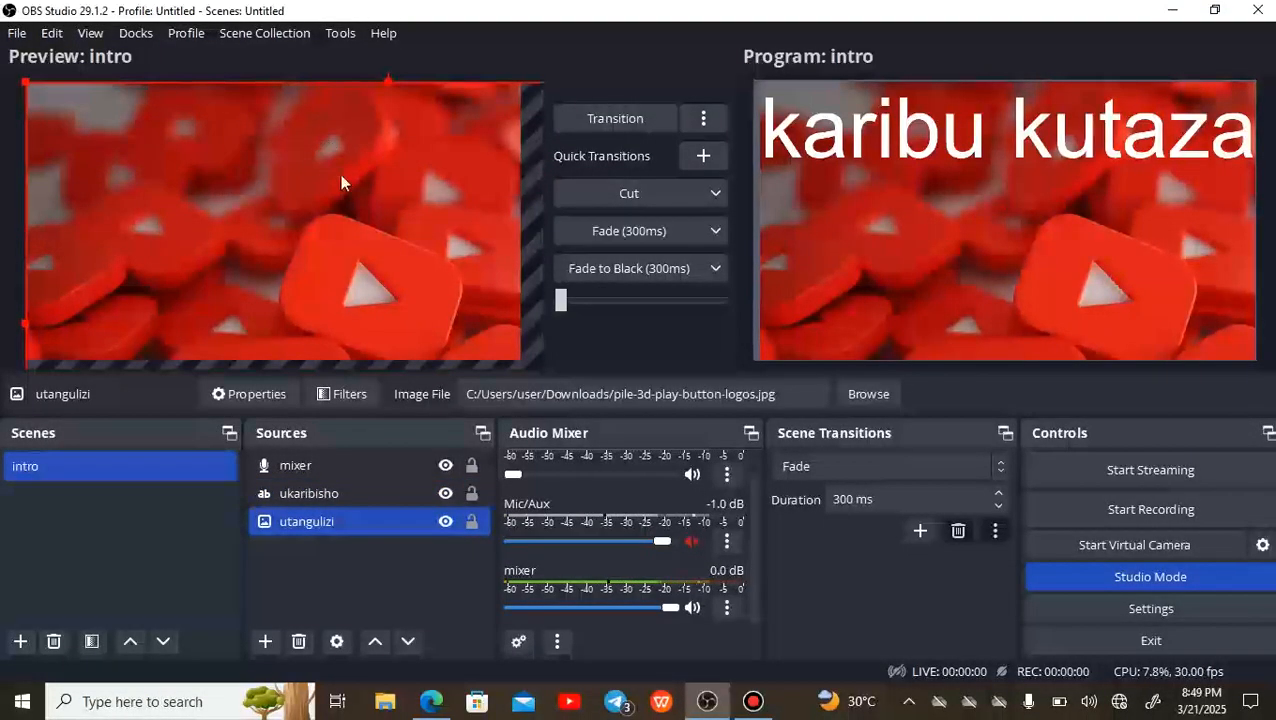
- Try moving the utangulizi image sideways in the preview, and undo the recent position changes of the image and the ukaribisho text
double_click(383, 492)
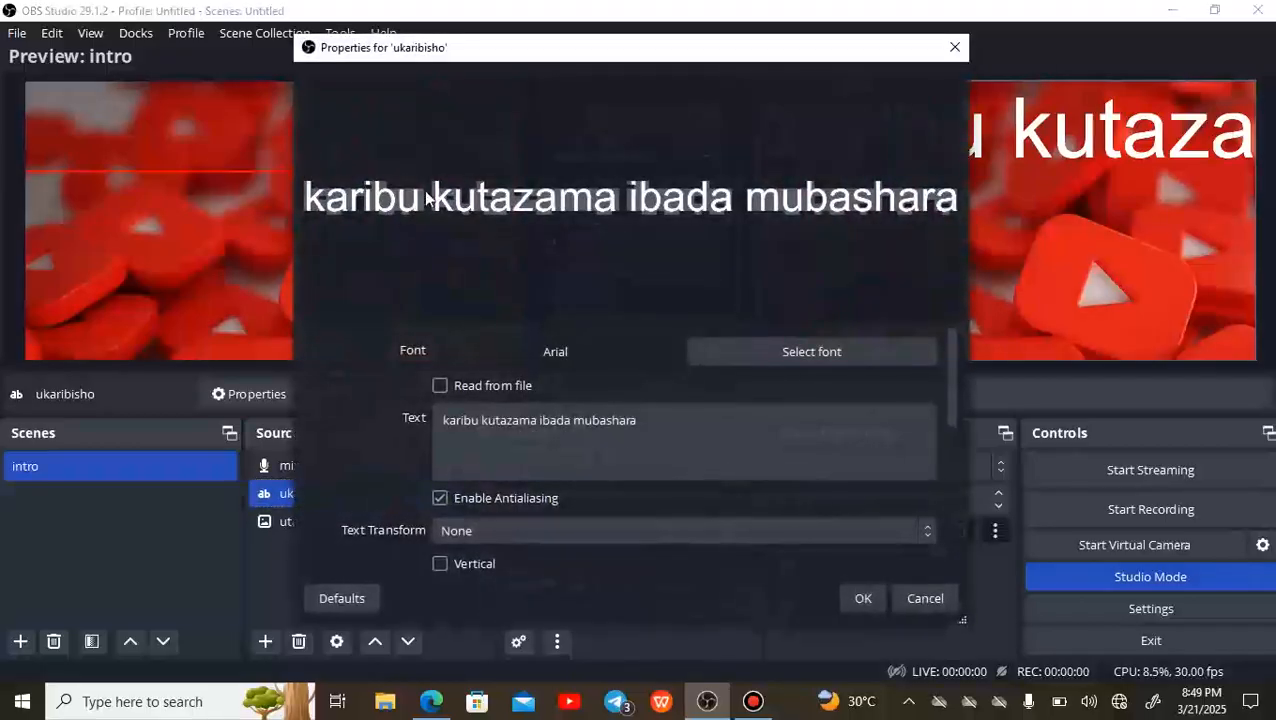
left_click(955, 47)
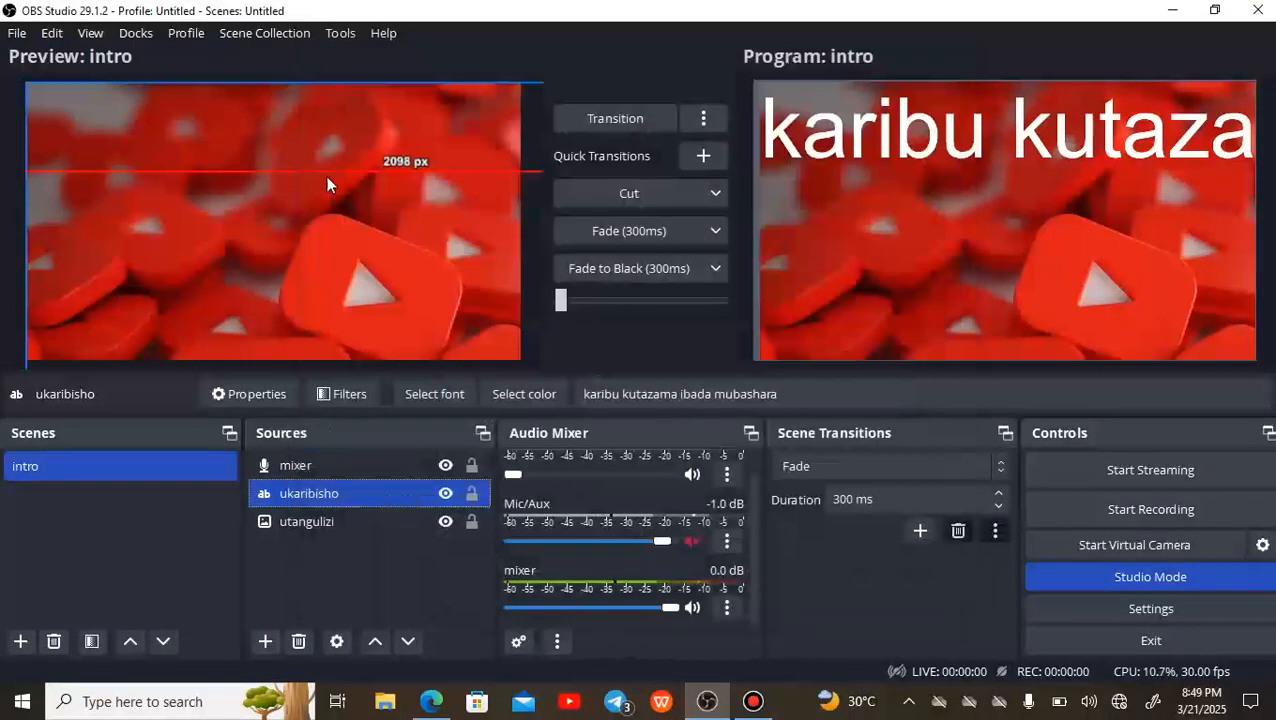
left_click_drag(396, 160, 312, 152)
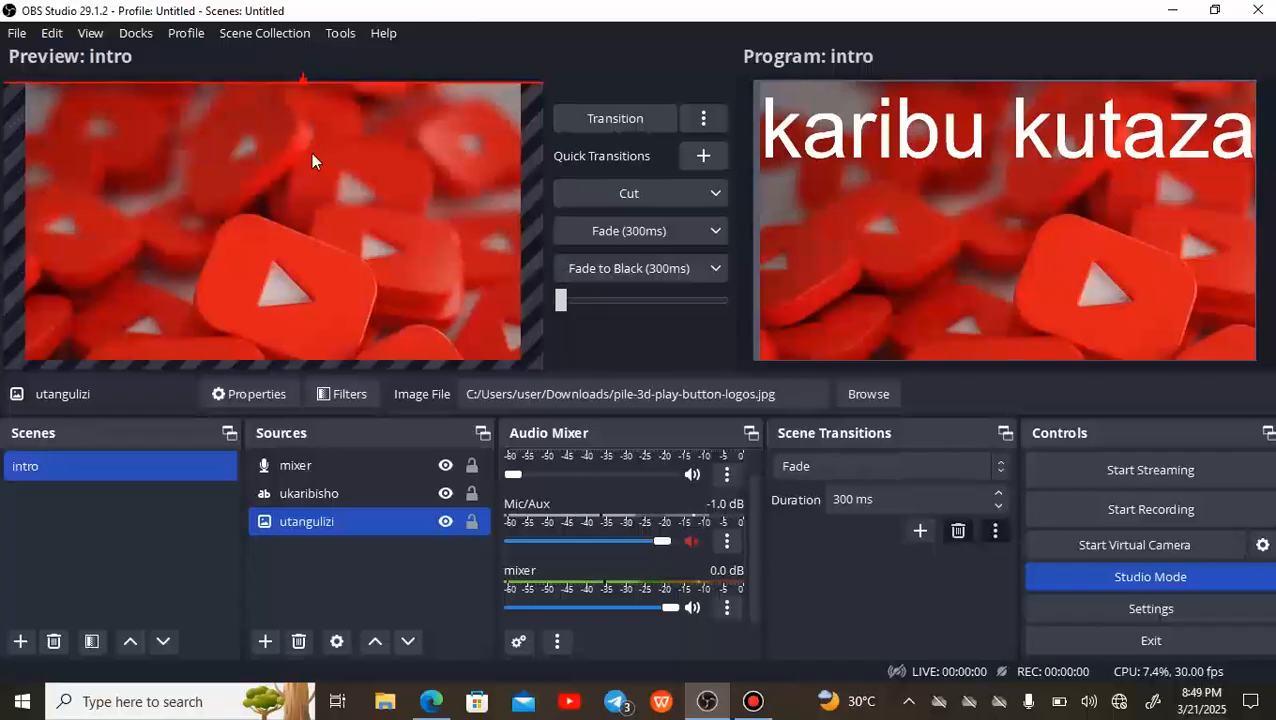
key("ctrl+z")
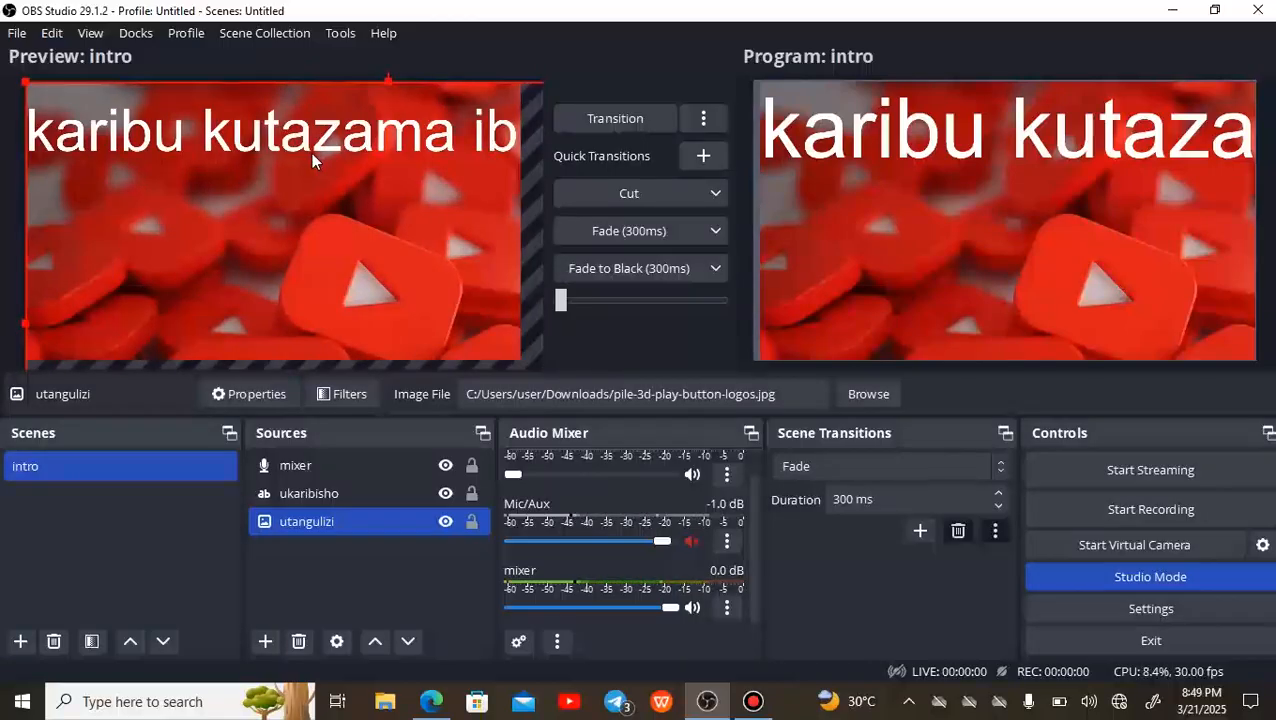
- Scale down the ukaribisho text and place it along the lower edge of the canvas, and transition the scene to Program
left_click(326, 491)
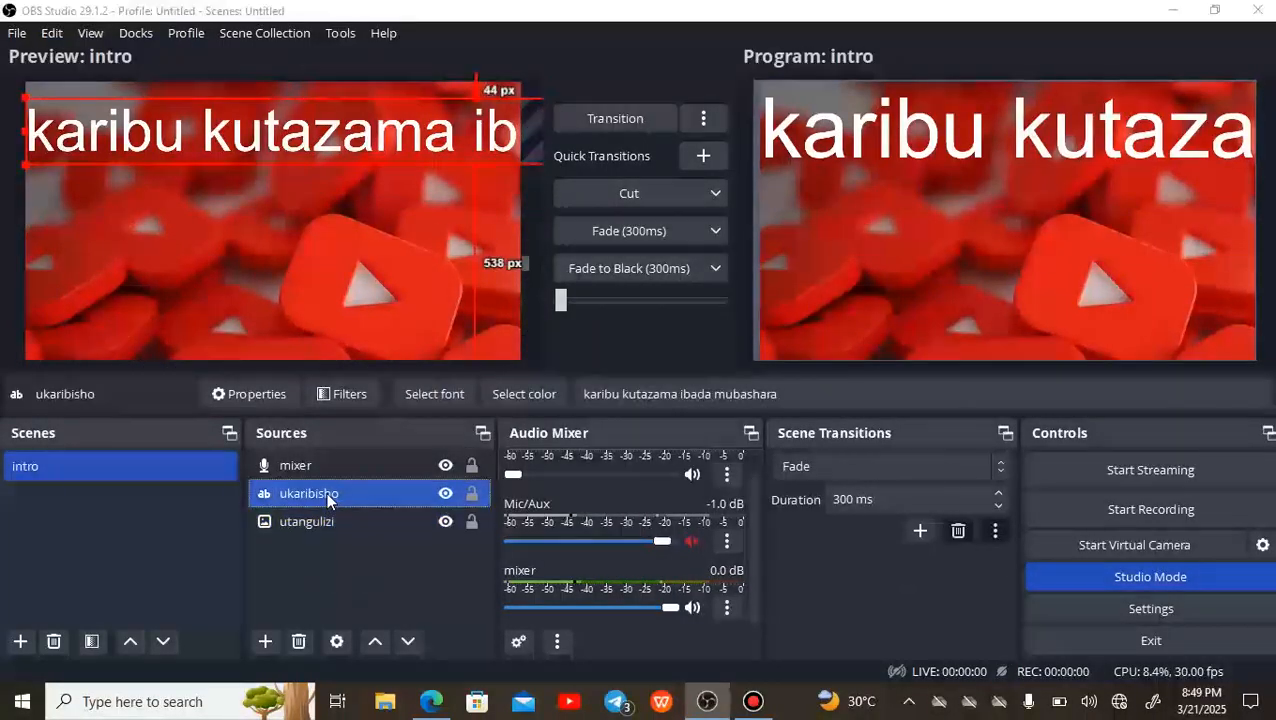
double_click(326, 491)
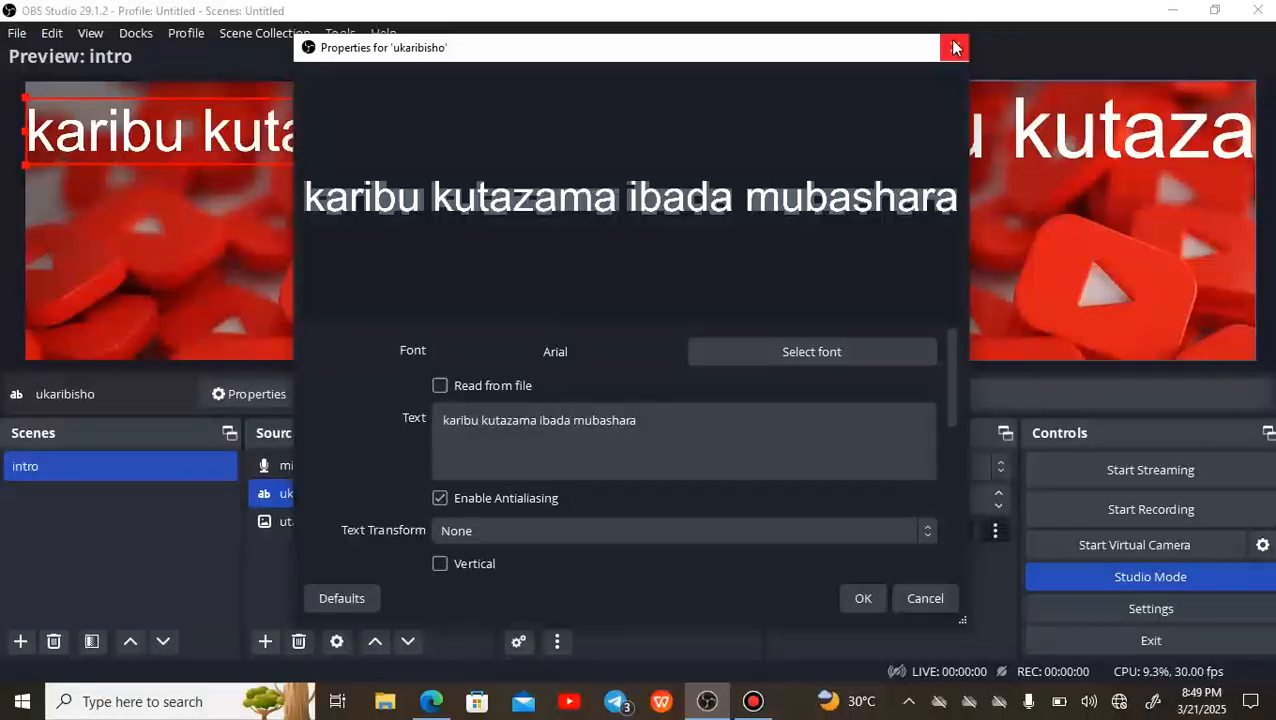
left_click(953, 47)
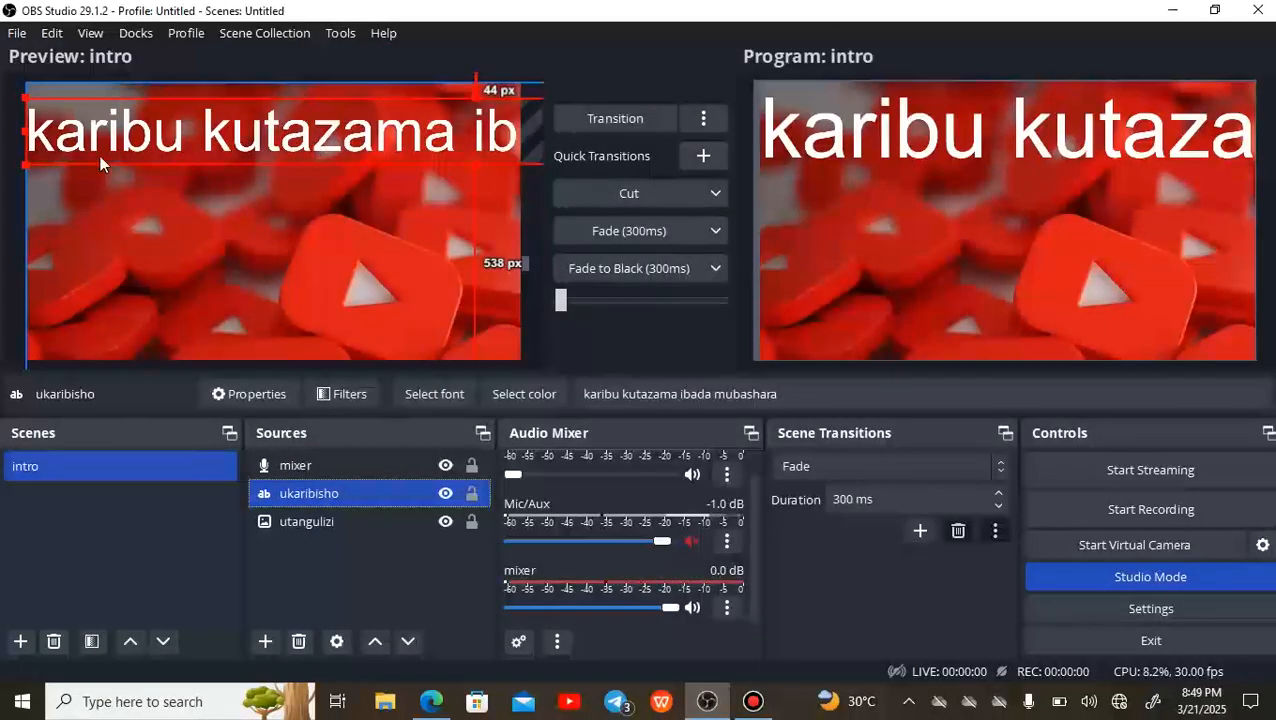
left_click_drag(42, 119, 142, 137)
left_click_drag(281, 151, 157, 343)
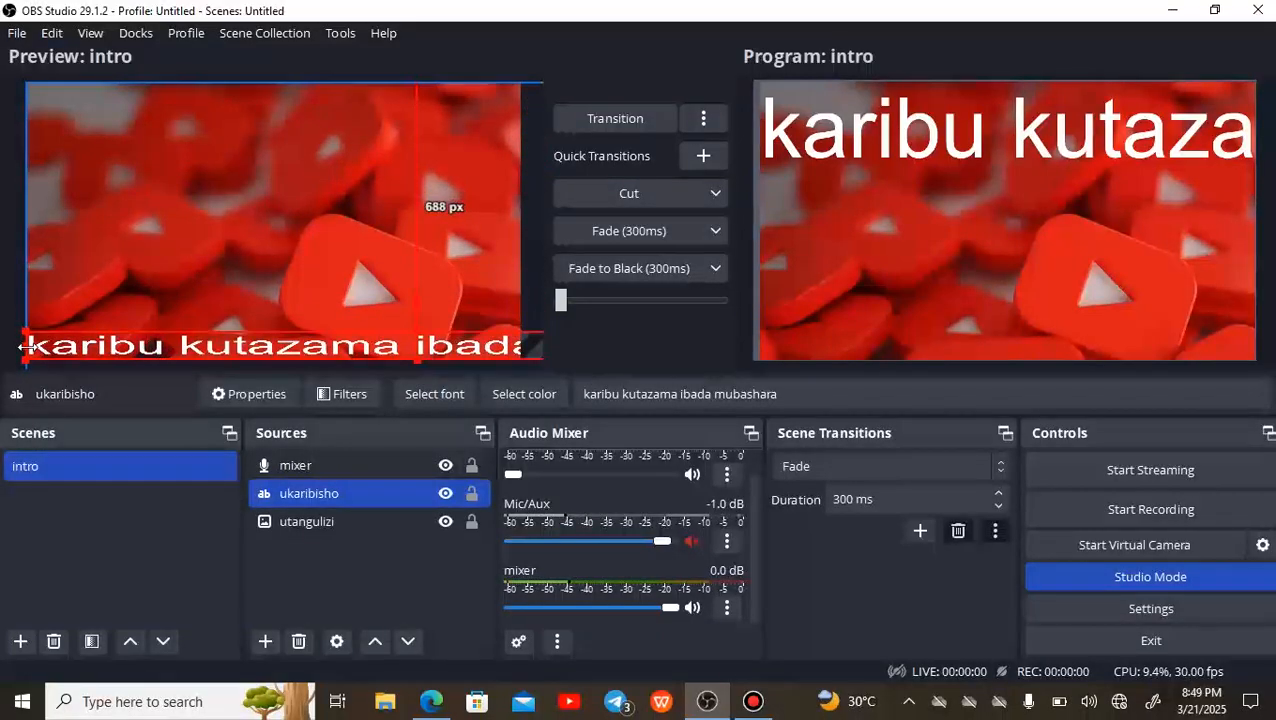
left_click_drag(27, 346, 85, 343)
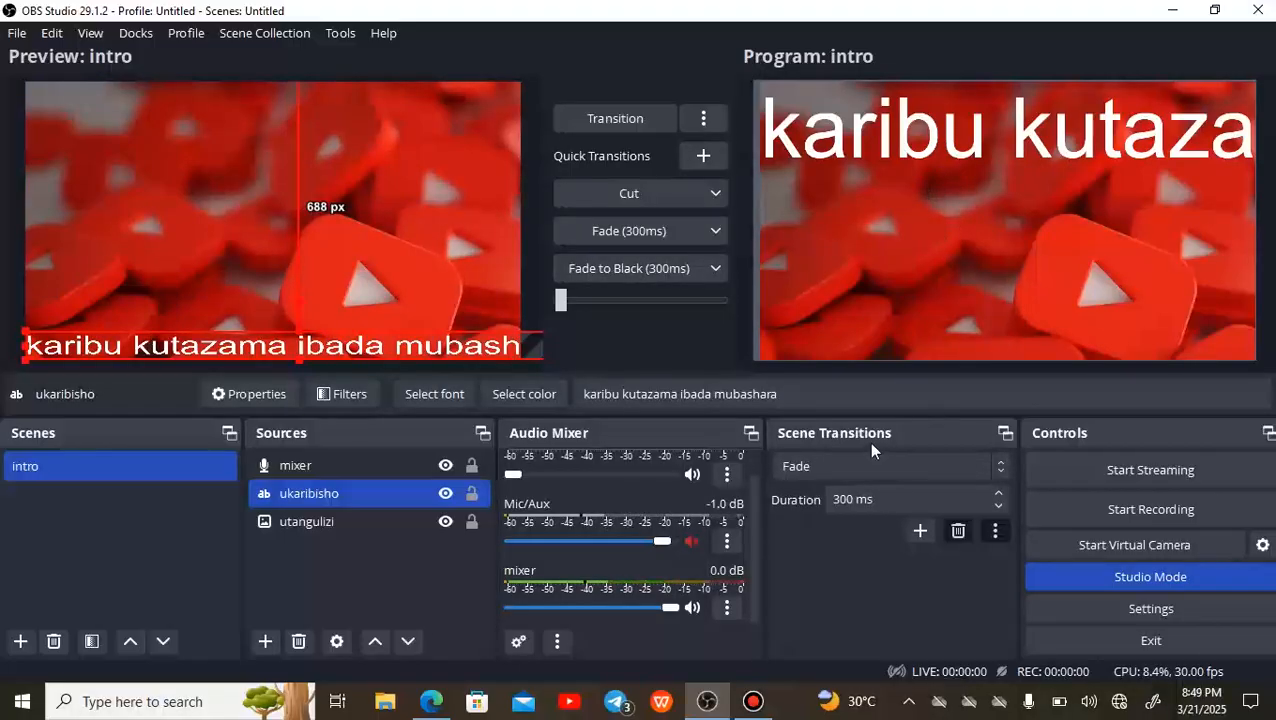
left_click(628, 125)
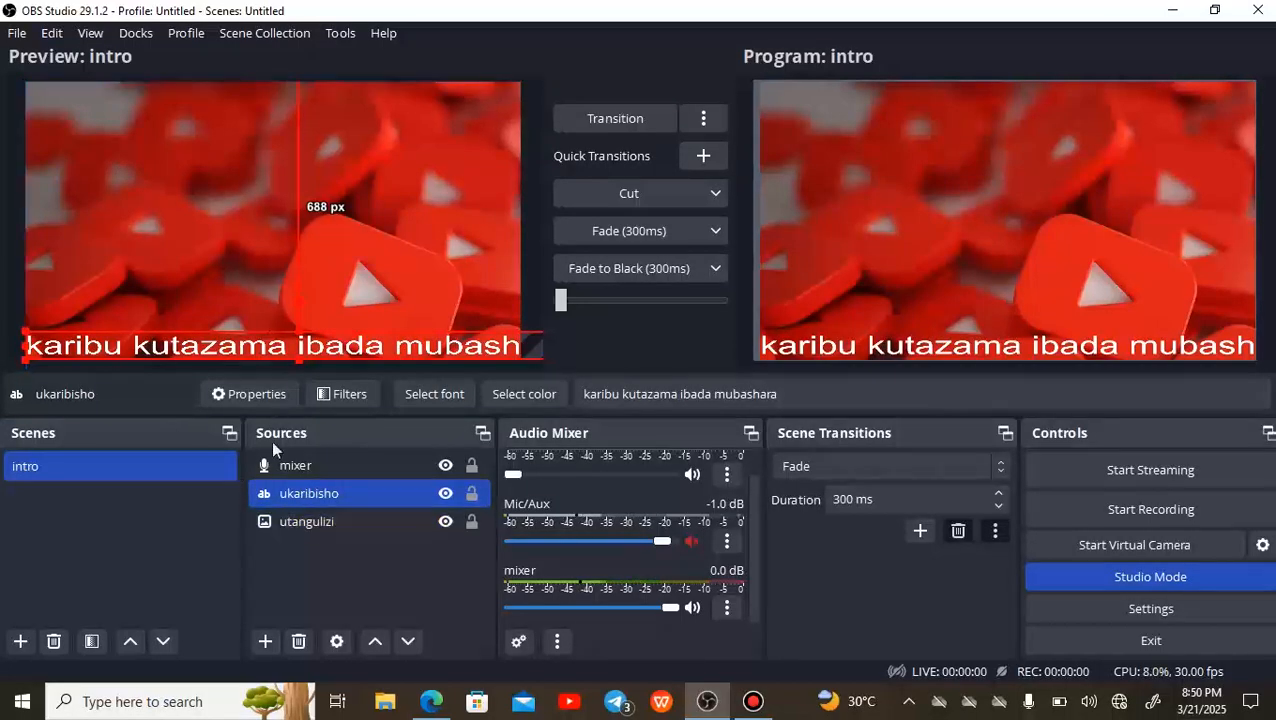
- Select only the utangulizi image, scale it down from its upper-left corner and move it back to the canvas's upper-left area
left_click(298, 522, "ctrl")
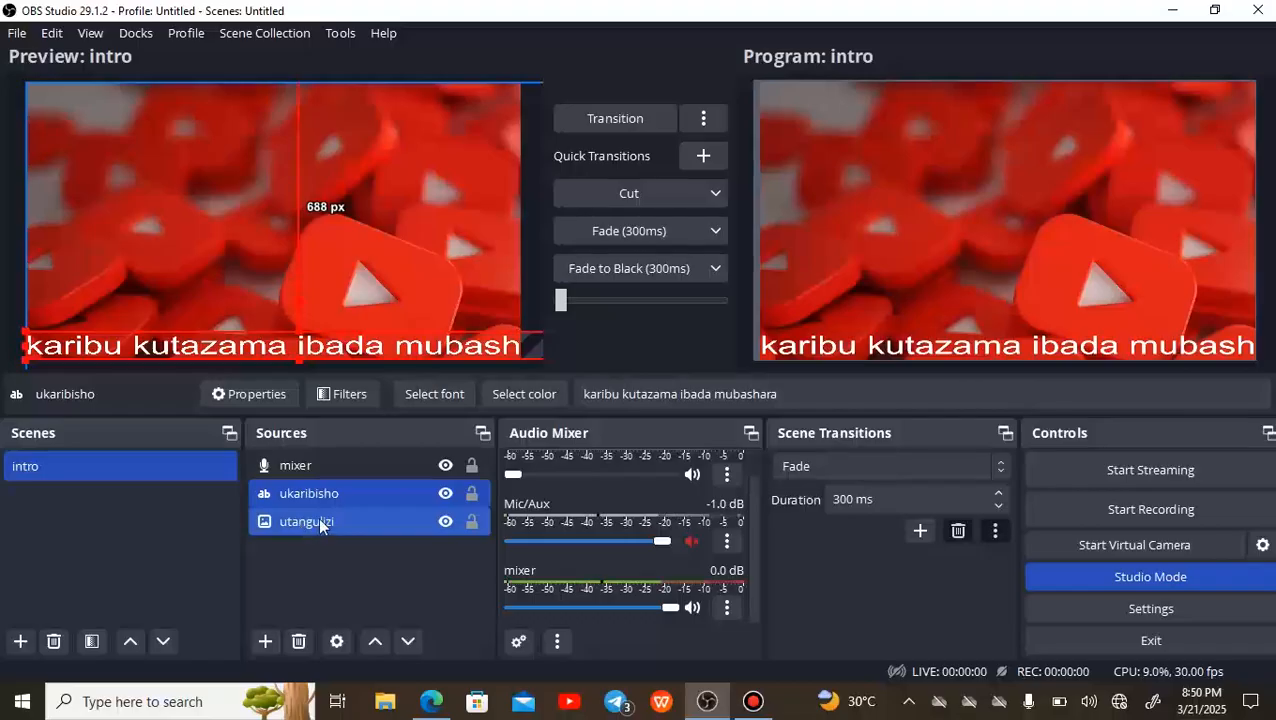
left_click(318, 516)
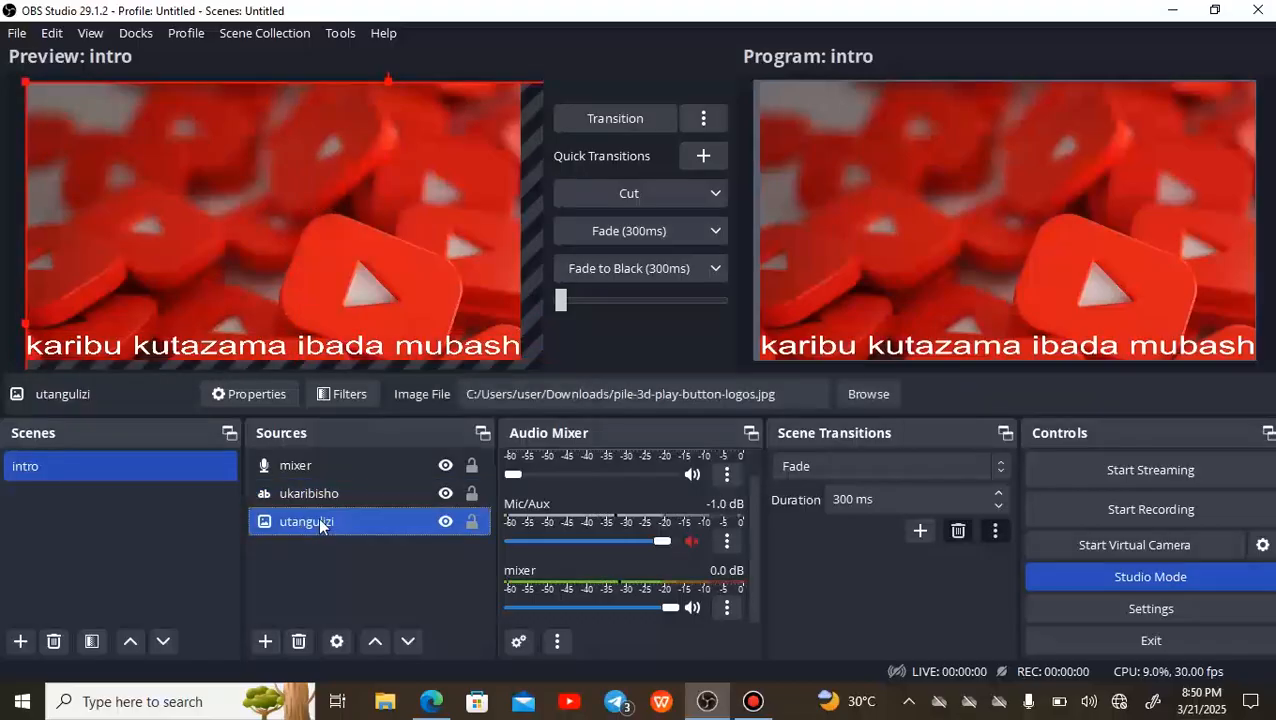
left_click(445, 522)
left_click(445, 522)
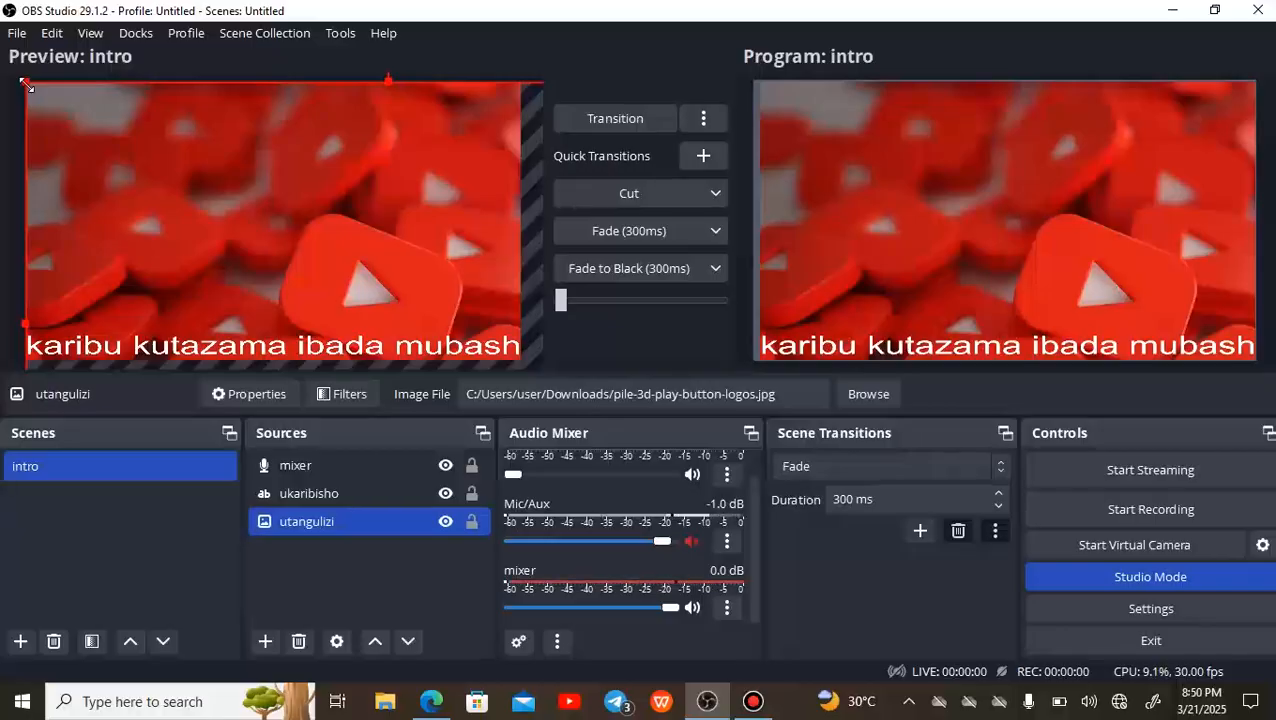
left_click_drag(24, 84, 177, 154)
left_click_drag(299, 248, 135, 157)
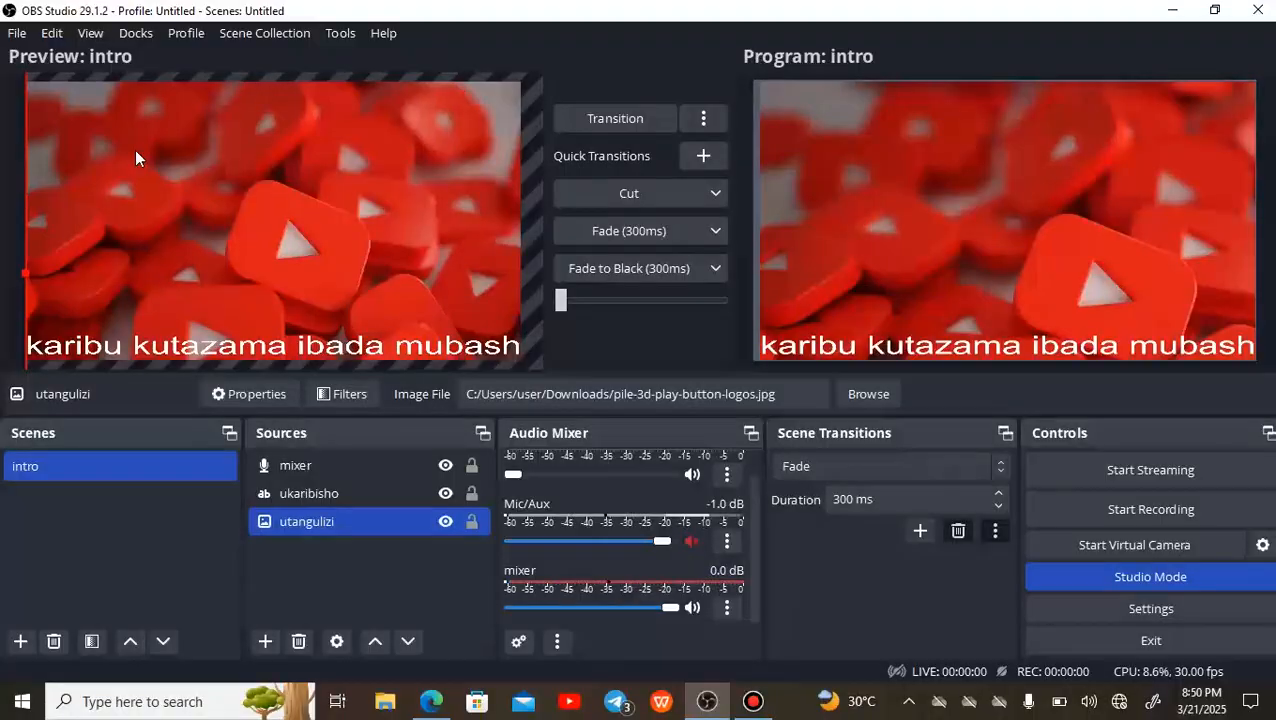
- Examine the order, blending and scale filtering options available for the utangulizi image without changing any of them
right_click(134, 191)
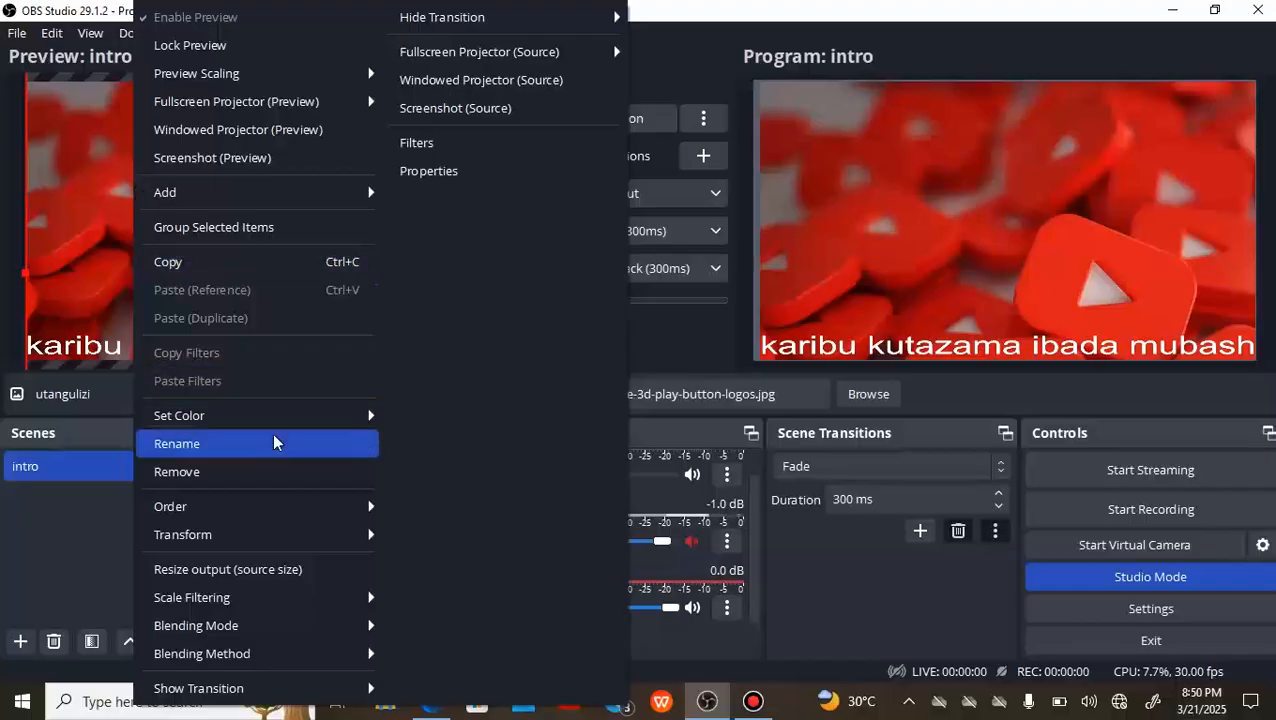
mouse_move(296, 599)
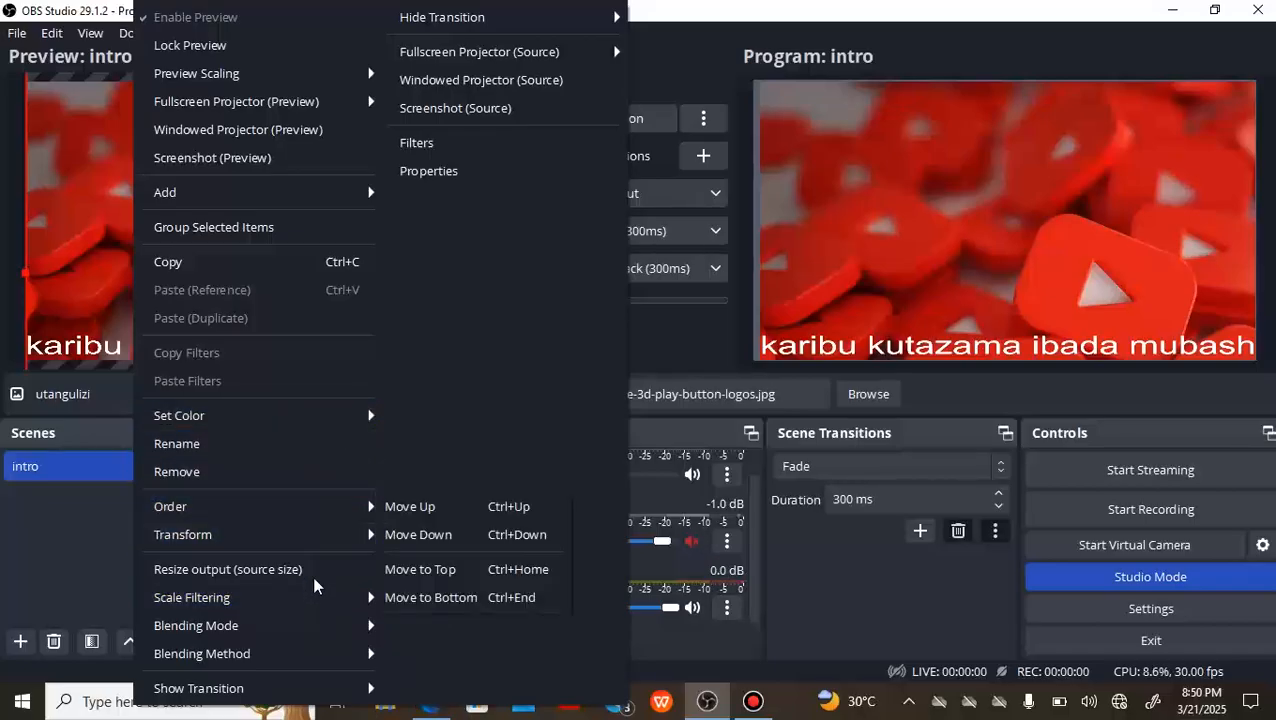
mouse_move(334, 662)
mouse_move(337, 629)
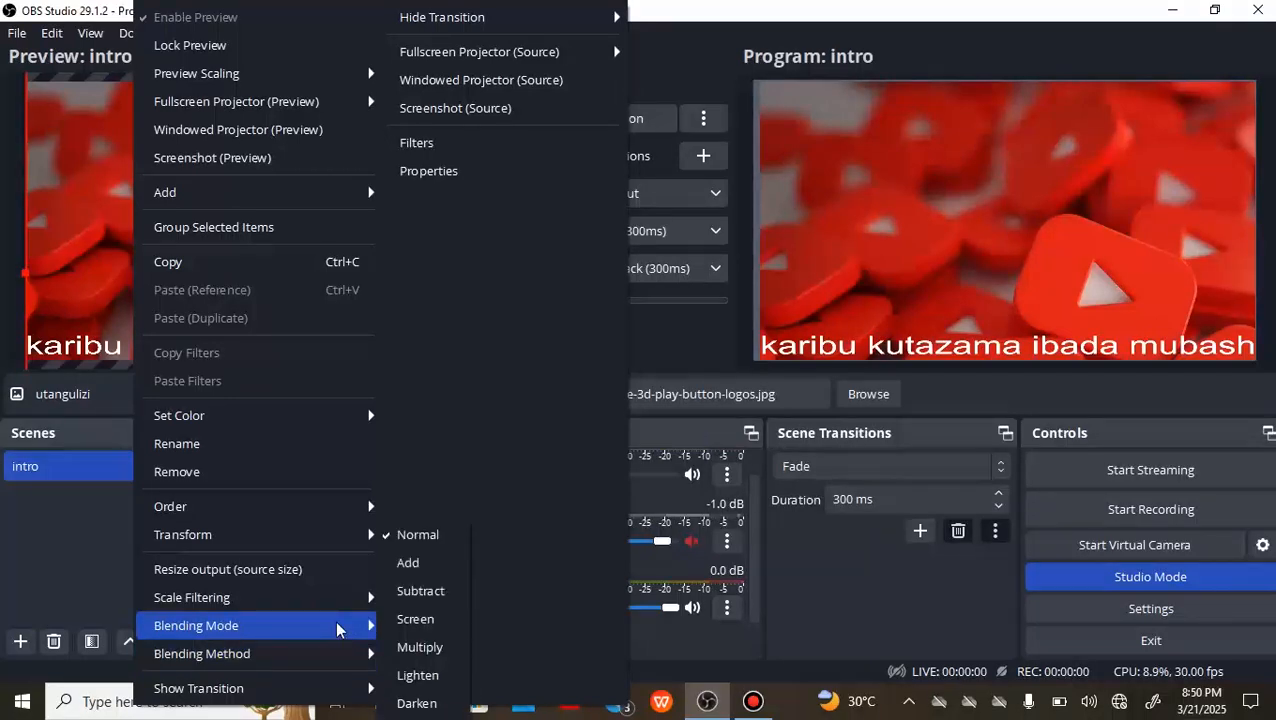
mouse_move(342, 600)
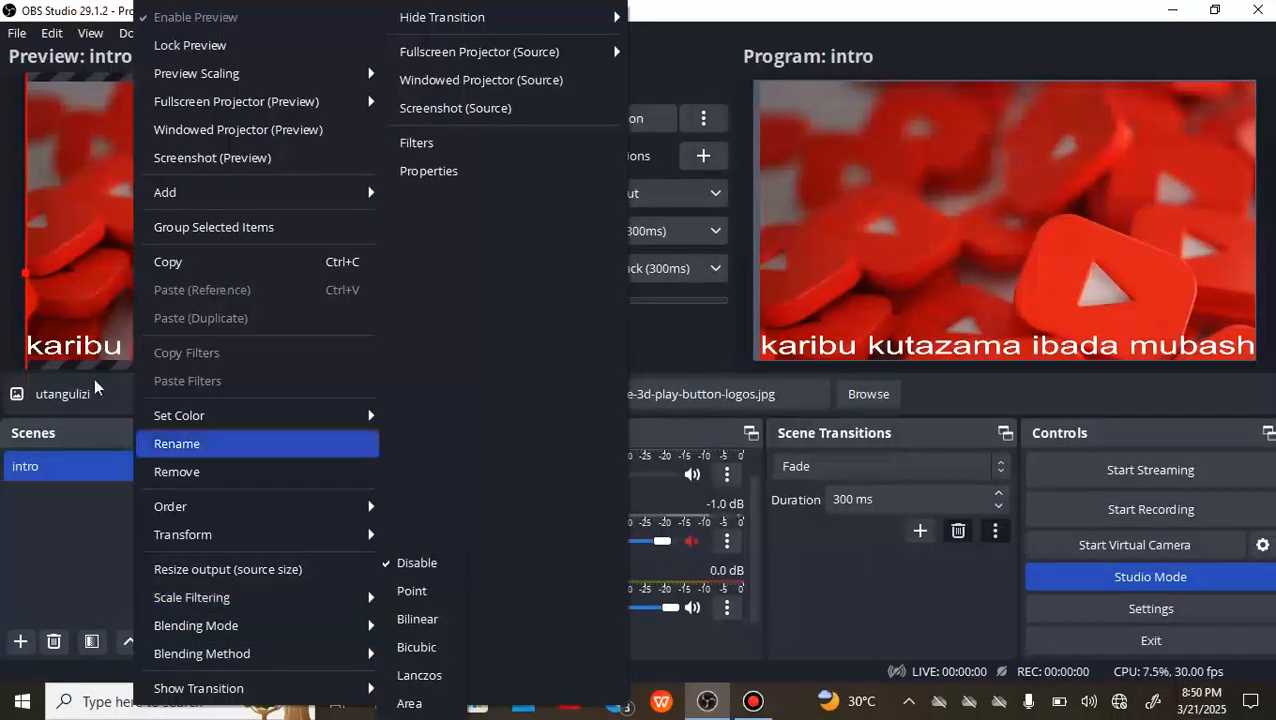
left_click(76, 298)
- Reposition the utangulizi image and scale it from its corners and right side until it spans the full canvas width
mouse_move(222, 222)
left_mouse_down()
mouse_move(293, 248)
mouse_move(196, 232)
mouse_move(239, 239)
left_mouse_up()
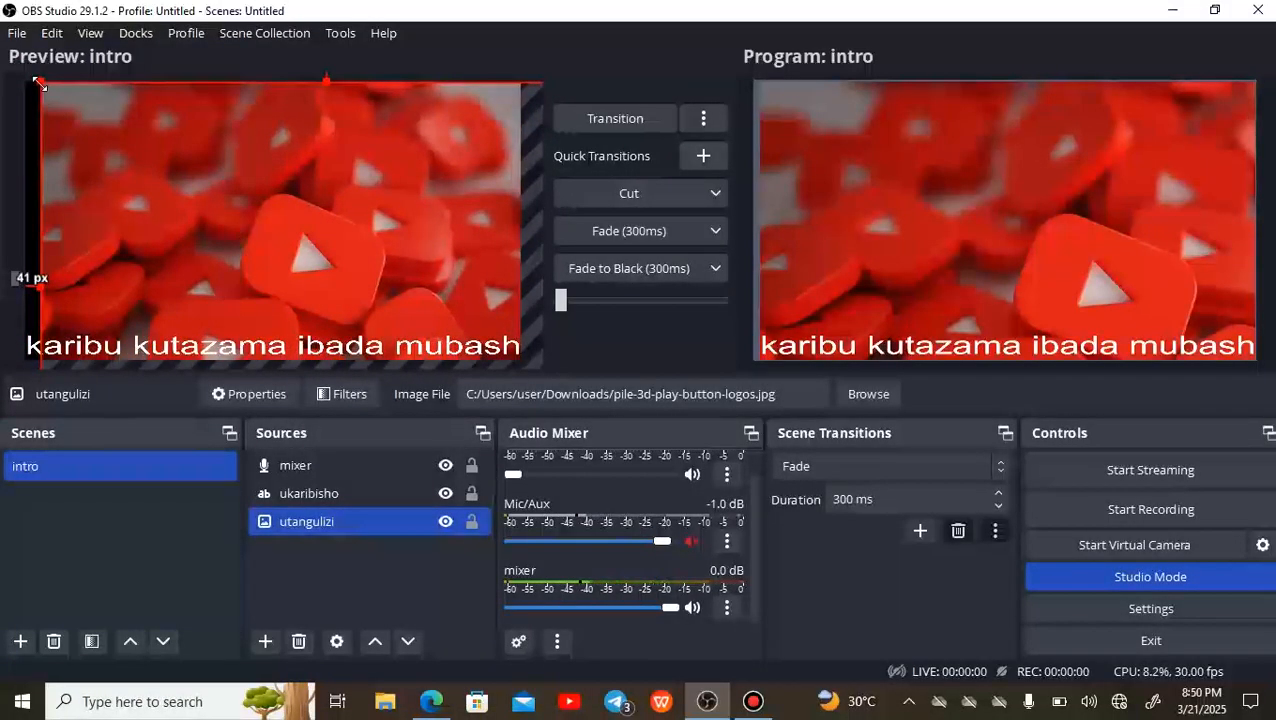
left_click_drag(40, 86, 100, 150)
left_click_drag(241, 201, 210, 160)
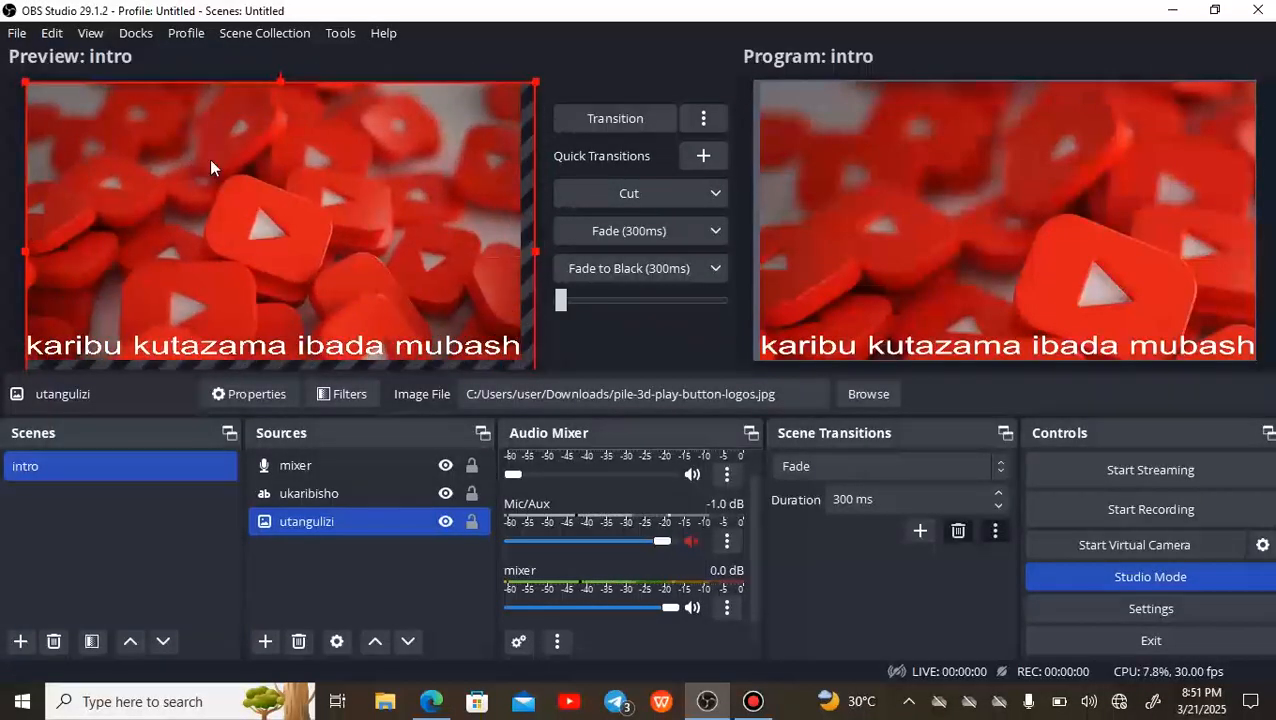
left_click_drag(533, 92, 467, 111)
left_click_drag(428, 176, 436, 157)
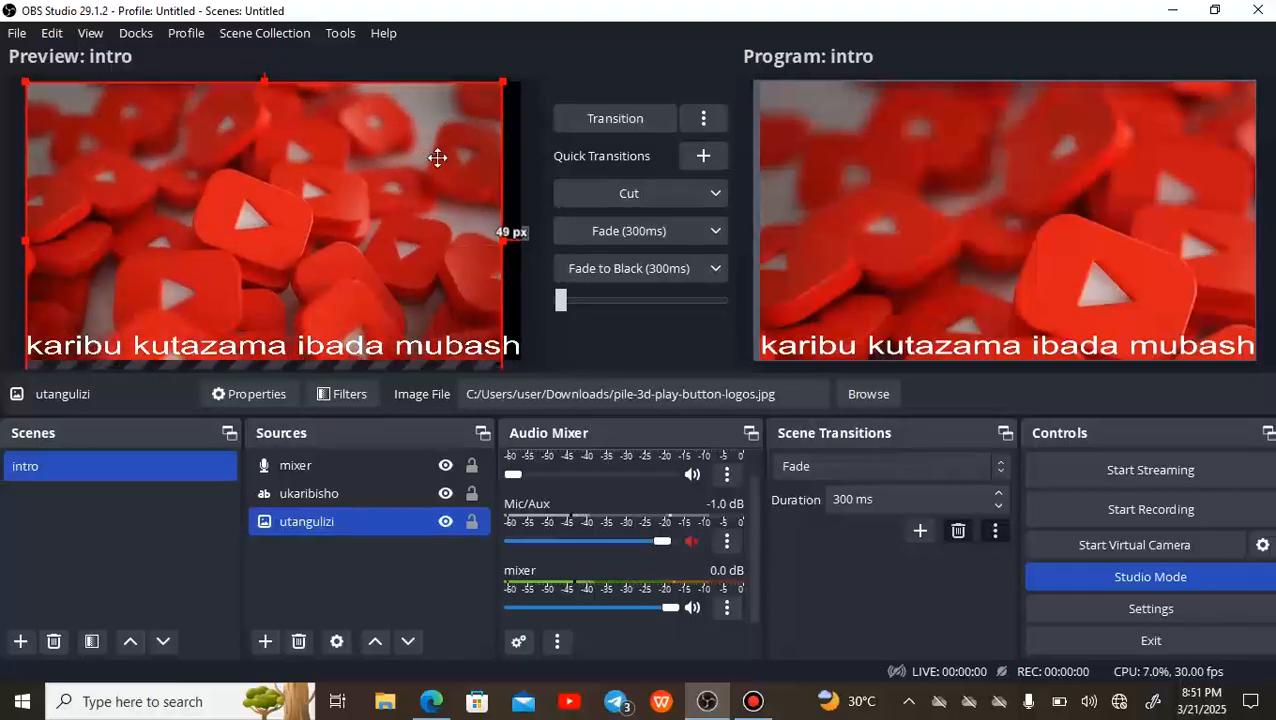
left_click_drag(500, 234, 513, 234)
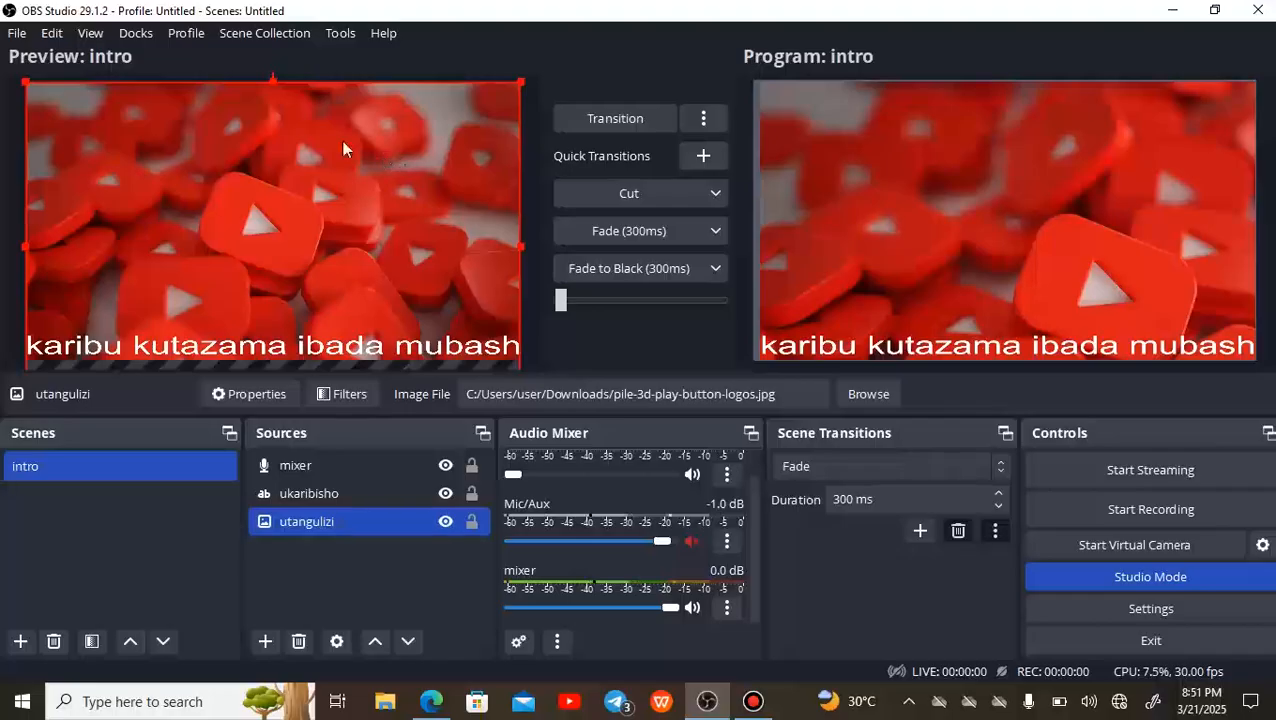
- Shrink the utangulizi image, align and stretch it to fill the whole canvas, and transition the scene to Program
left_click_drag(271, 79, 270, 153)
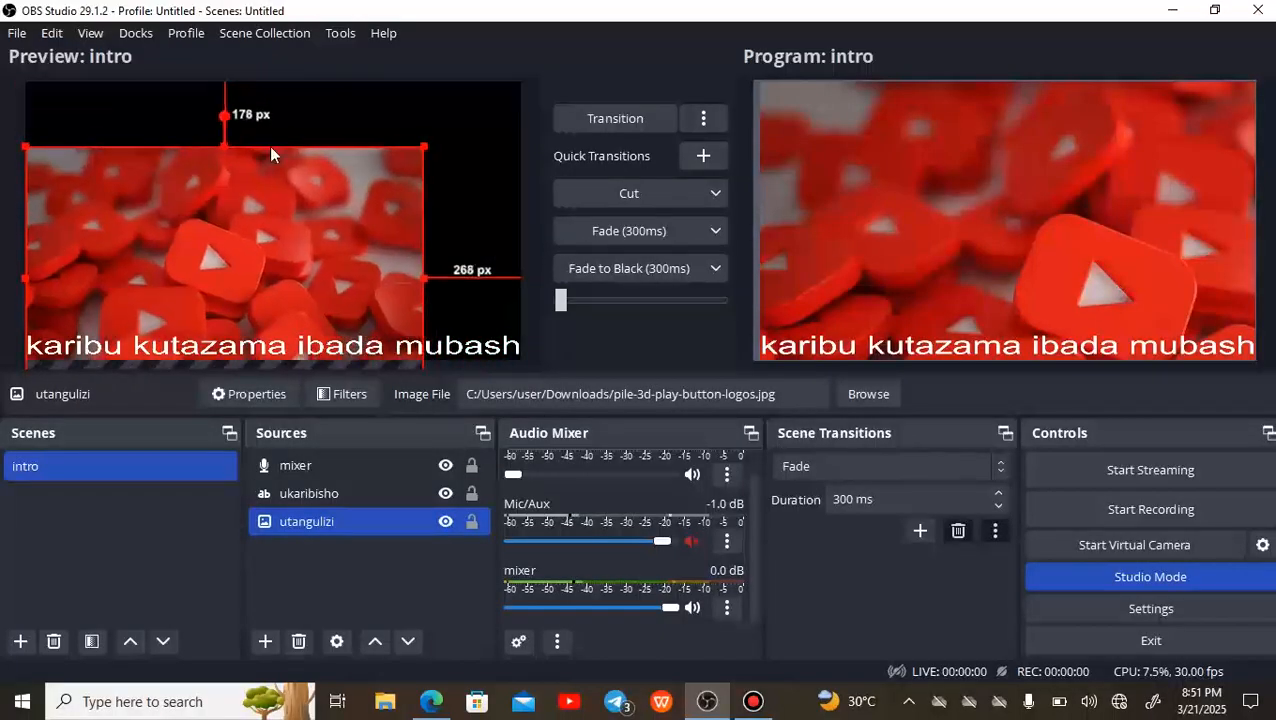
left_click_drag(278, 238, 289, 173)
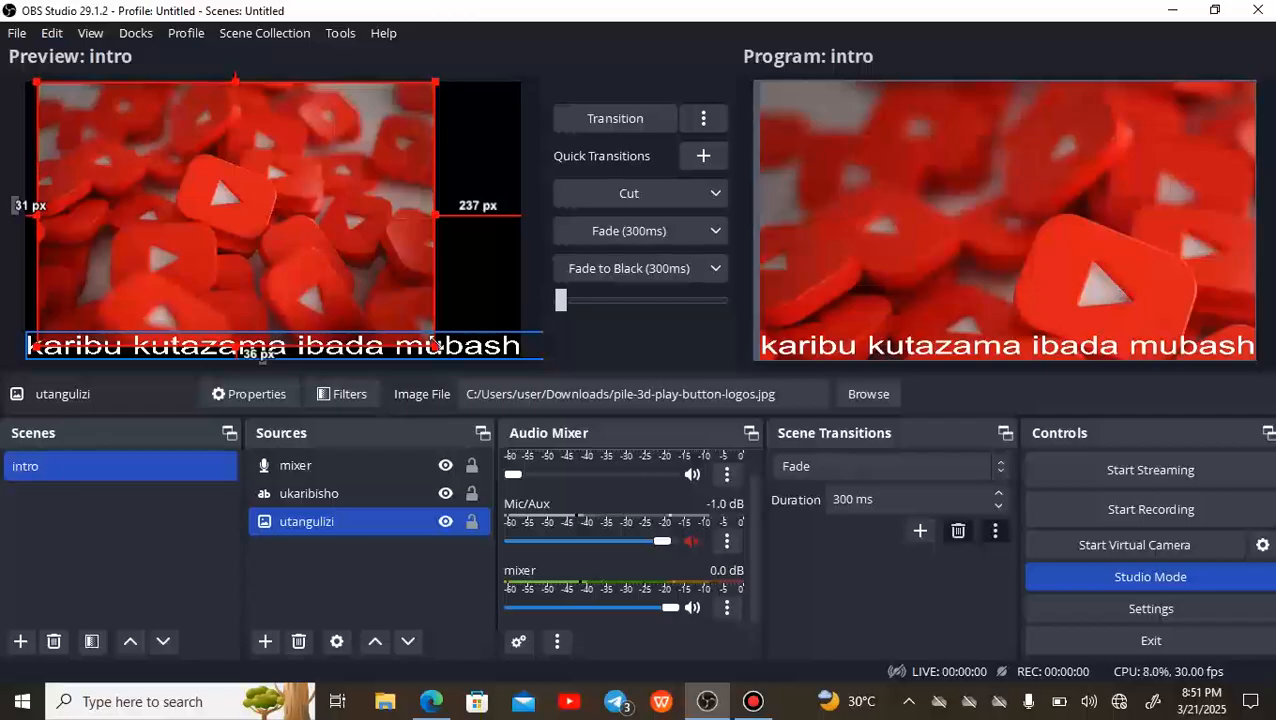
left_click_drag(433, 344, 452, 326)
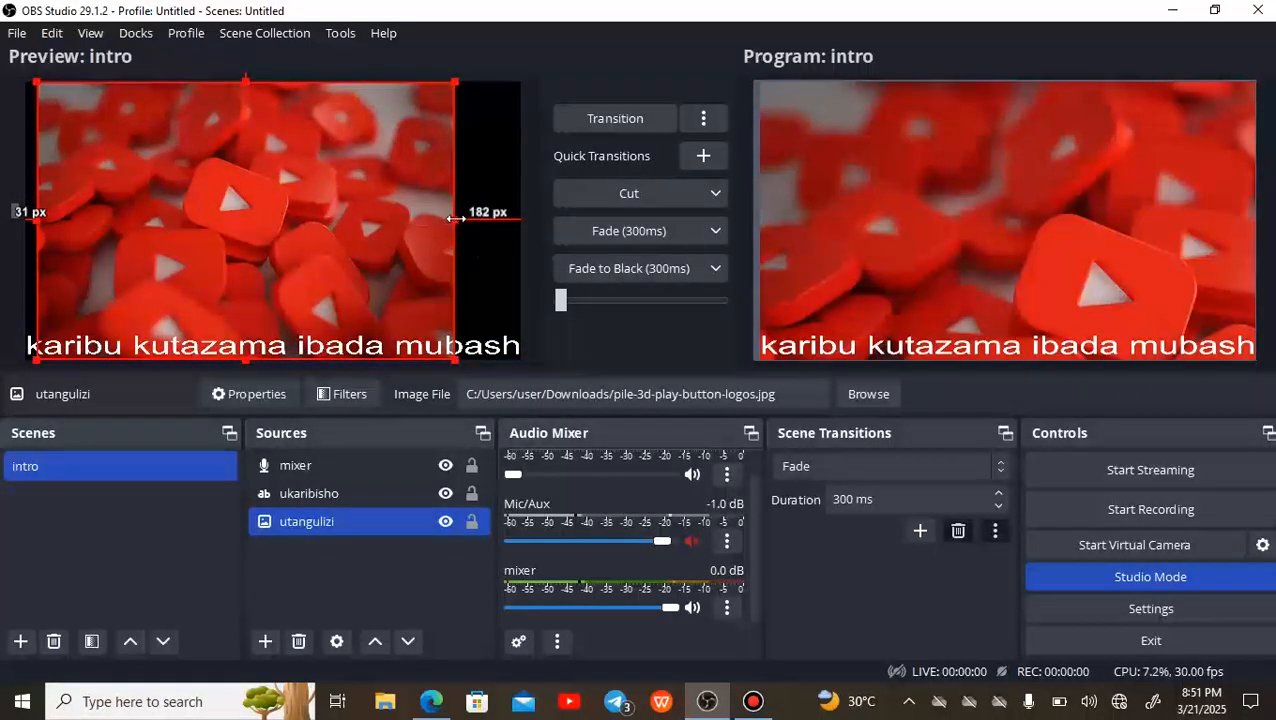
left_click_drag(459, 216, 521, 204)
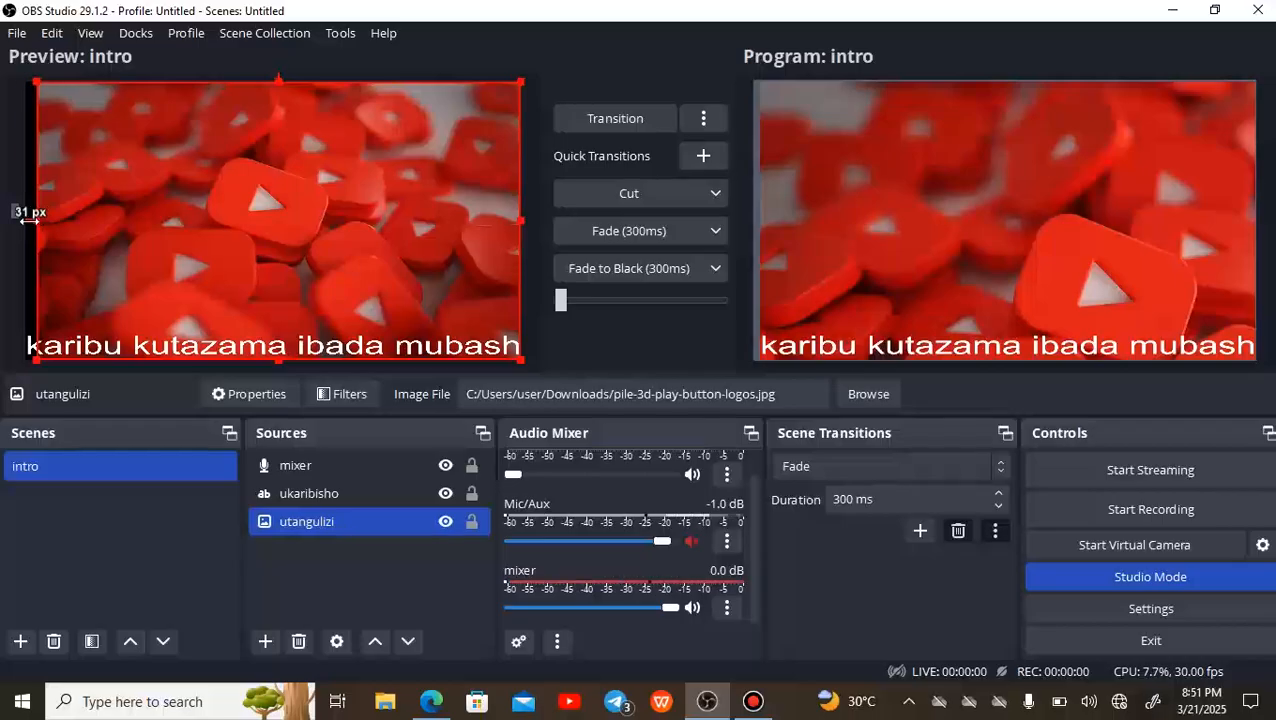
left_click_drag(35, 219, 24, 219)
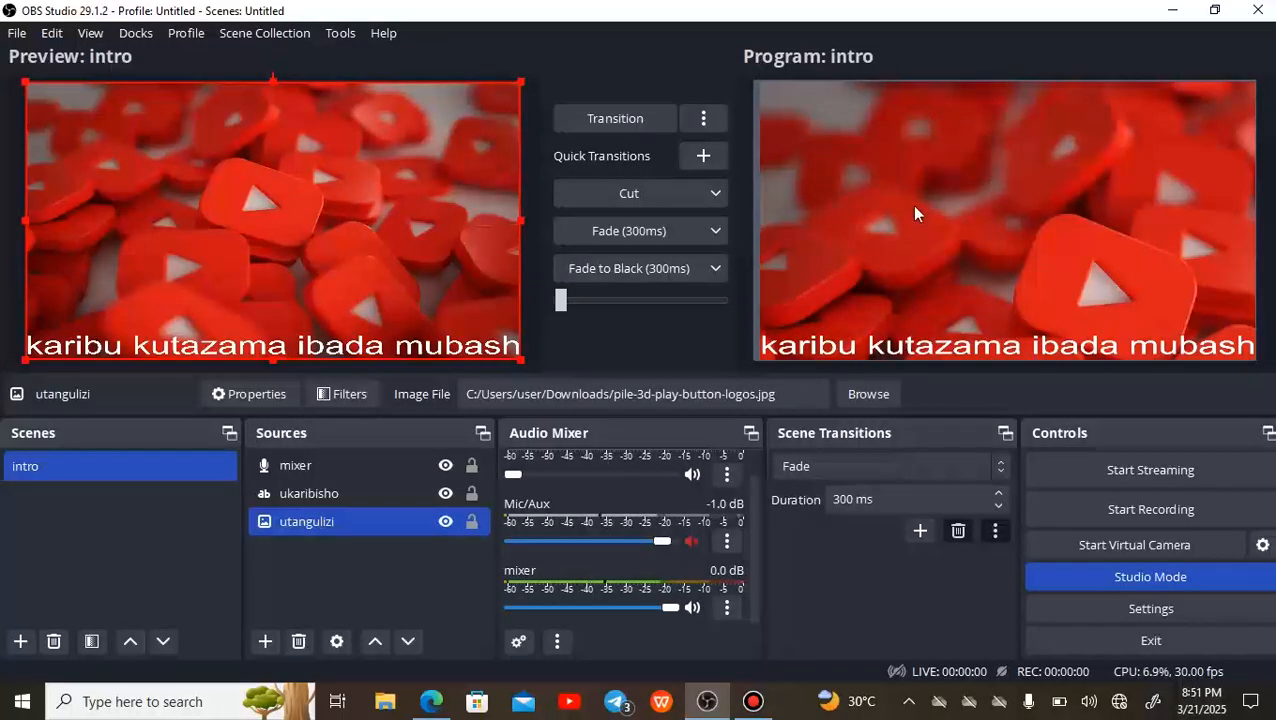
left_click(604, 123)
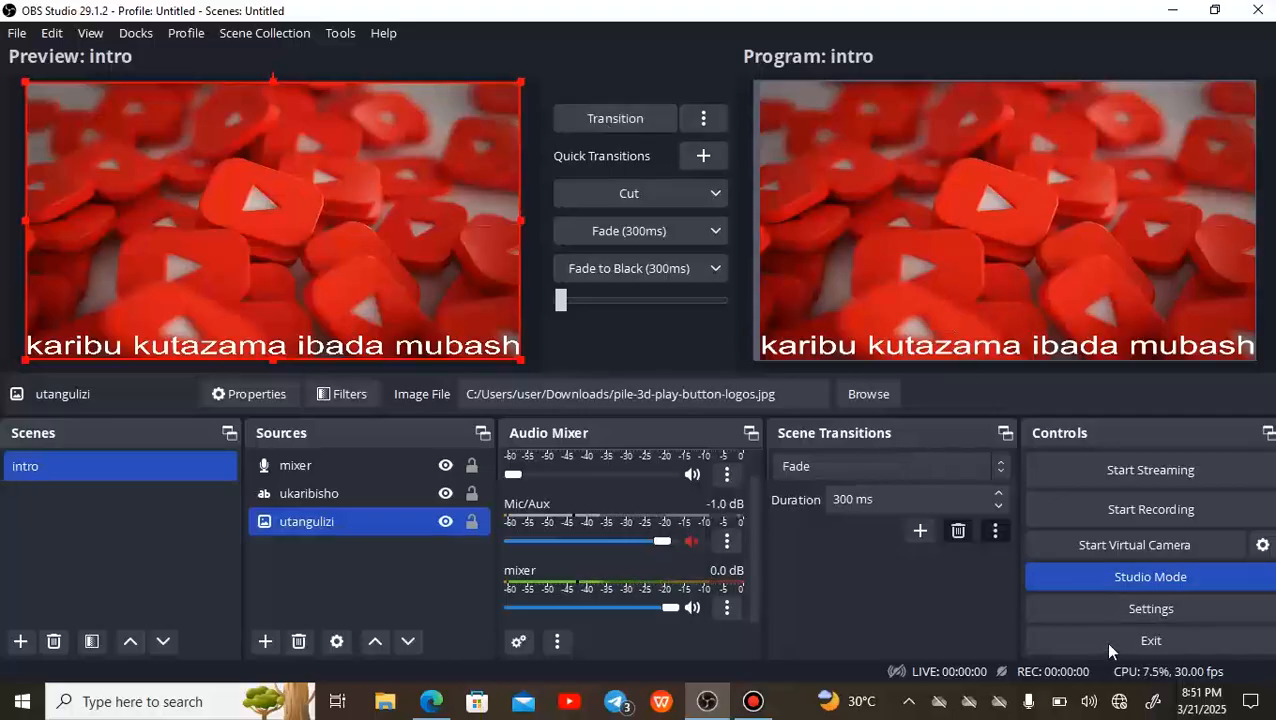
- Review the General, Stream, Output and Audio settings without changing anything, and close the settings
left_click(1105, 615)
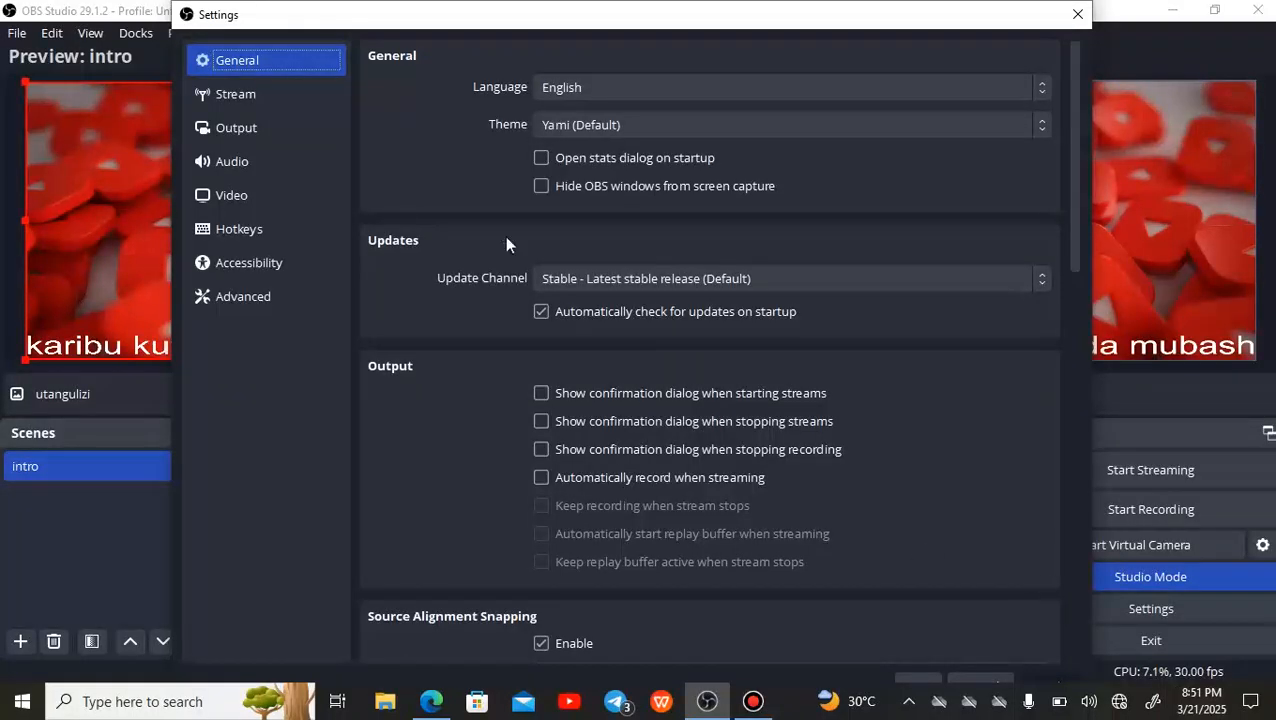
left_click(282, 62)
left_click(660, 88)
left_click(660, 88)
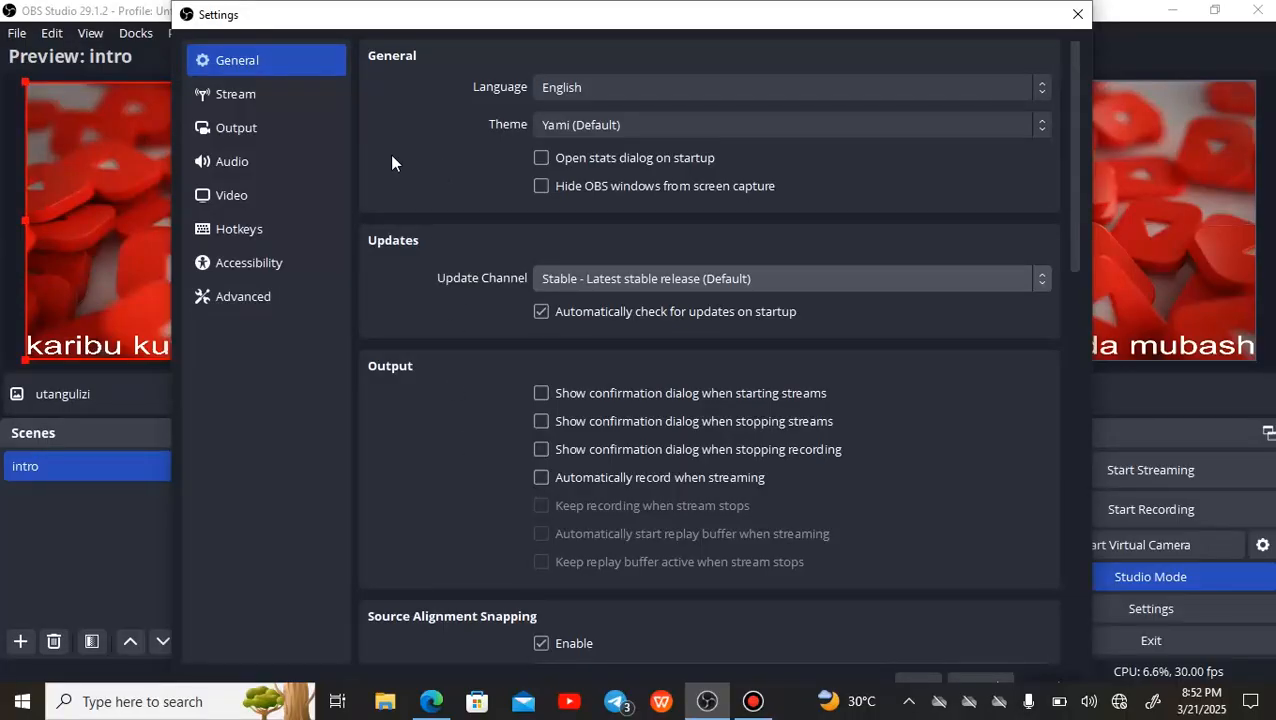
left_click(316, 100)
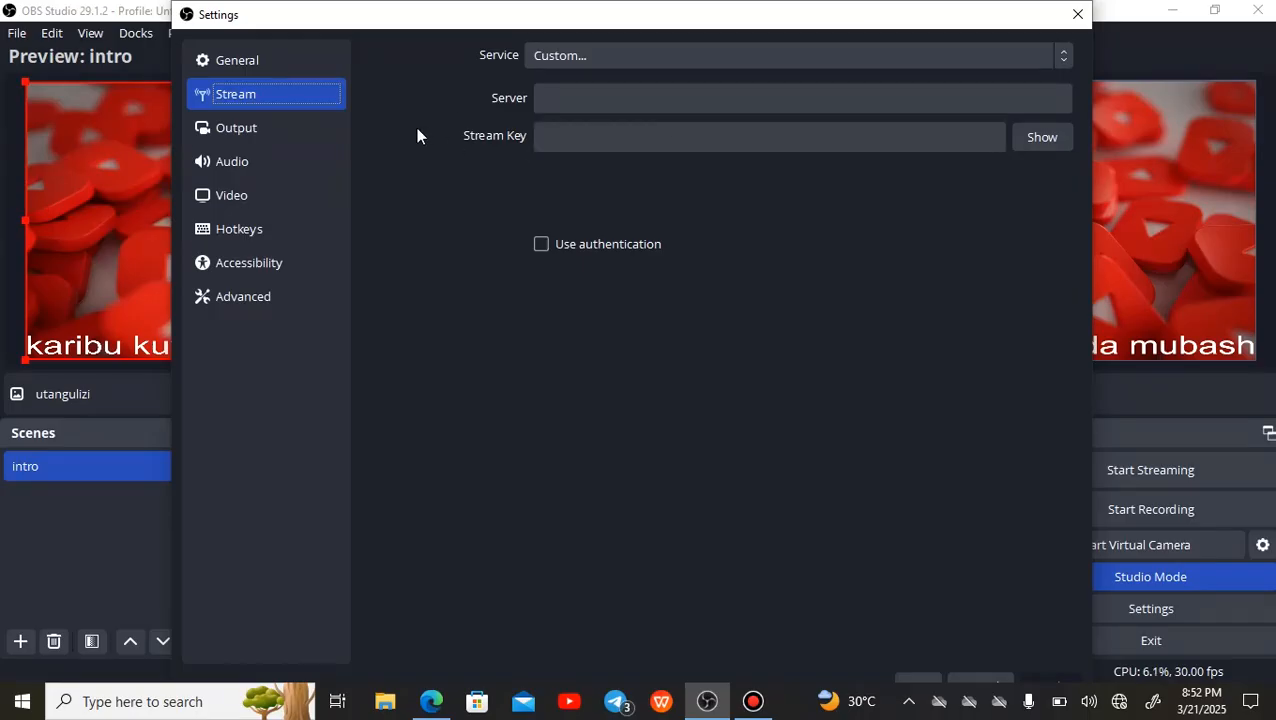
left_click(309, 142)
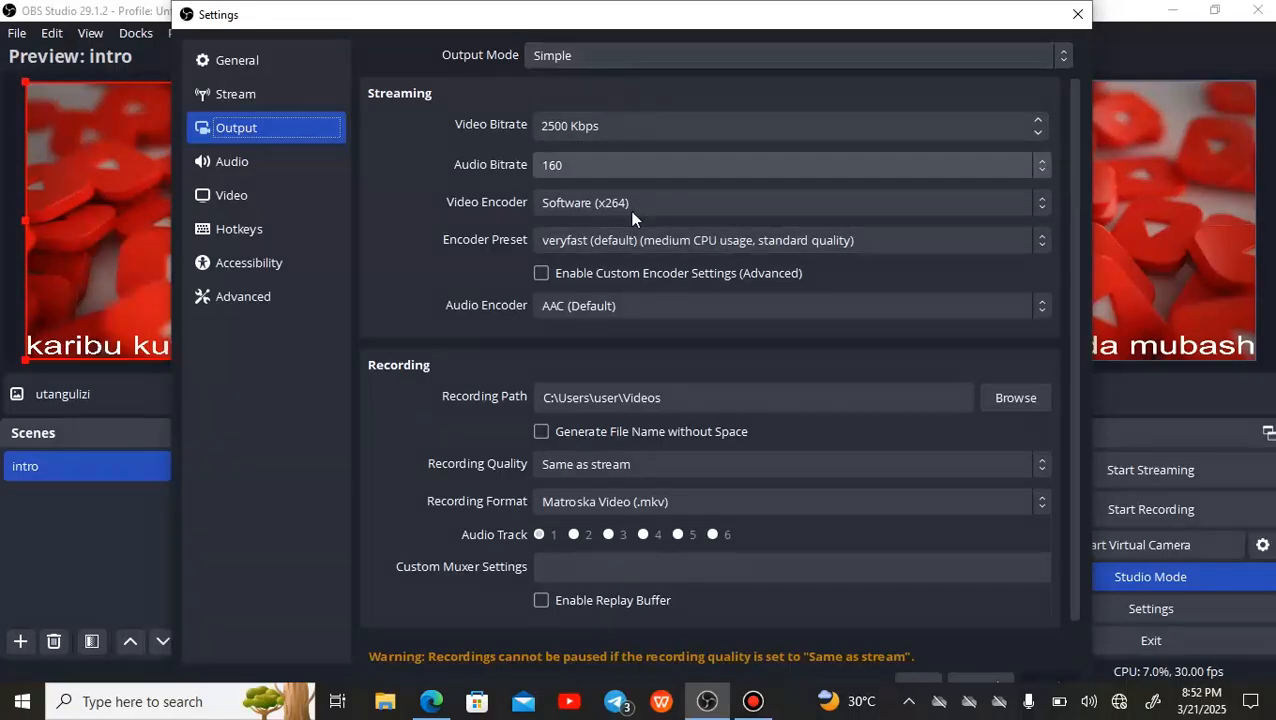
left_click(283, 170)
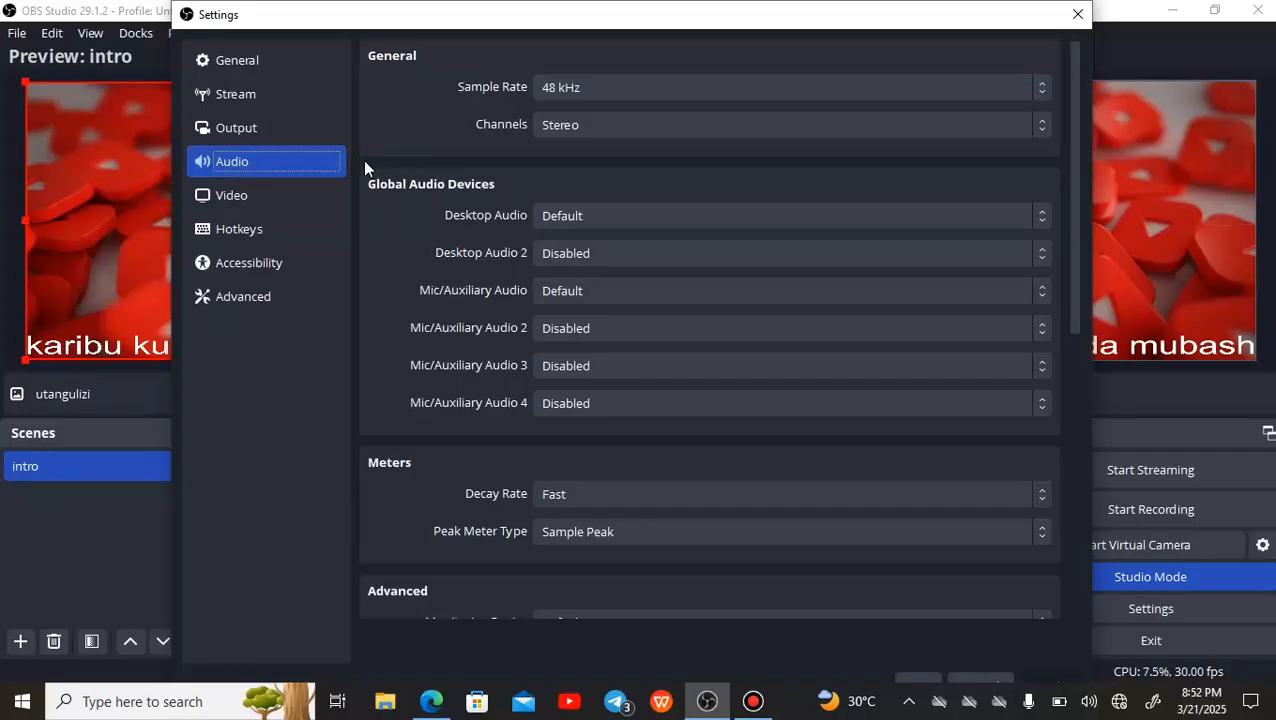
left_click(1079, 16)
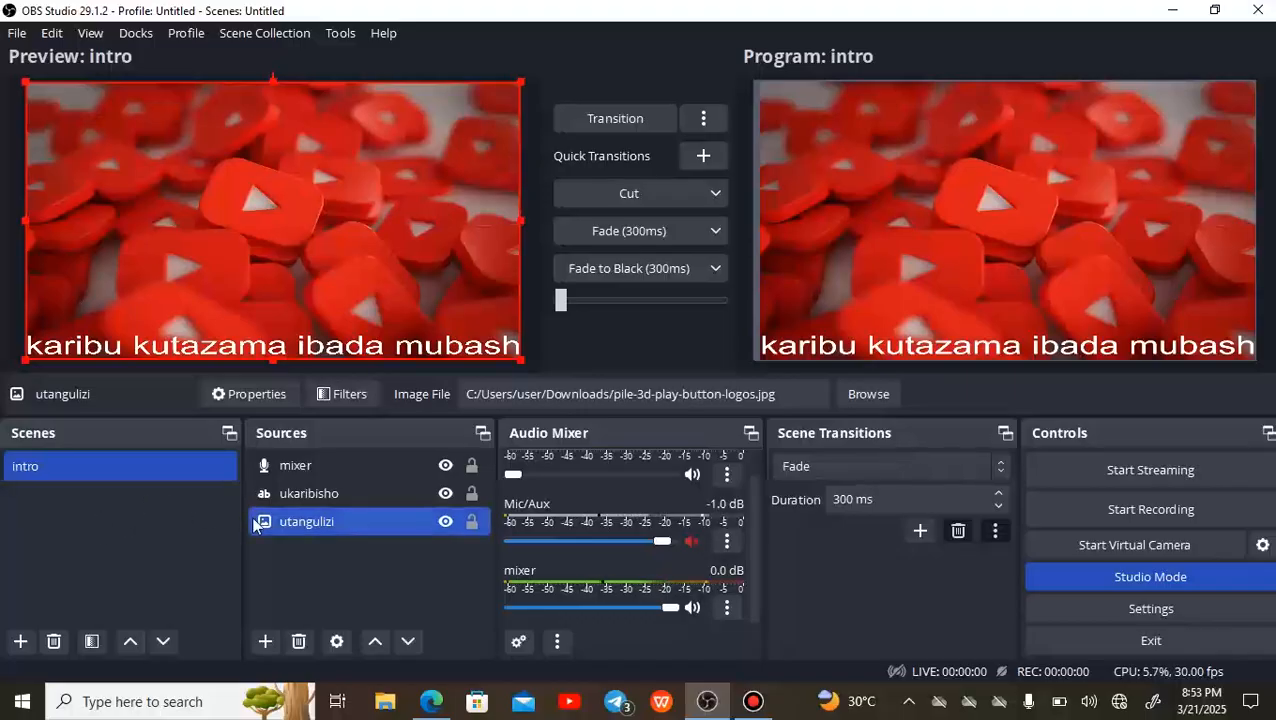
left_click(298, 490, "ctrl")
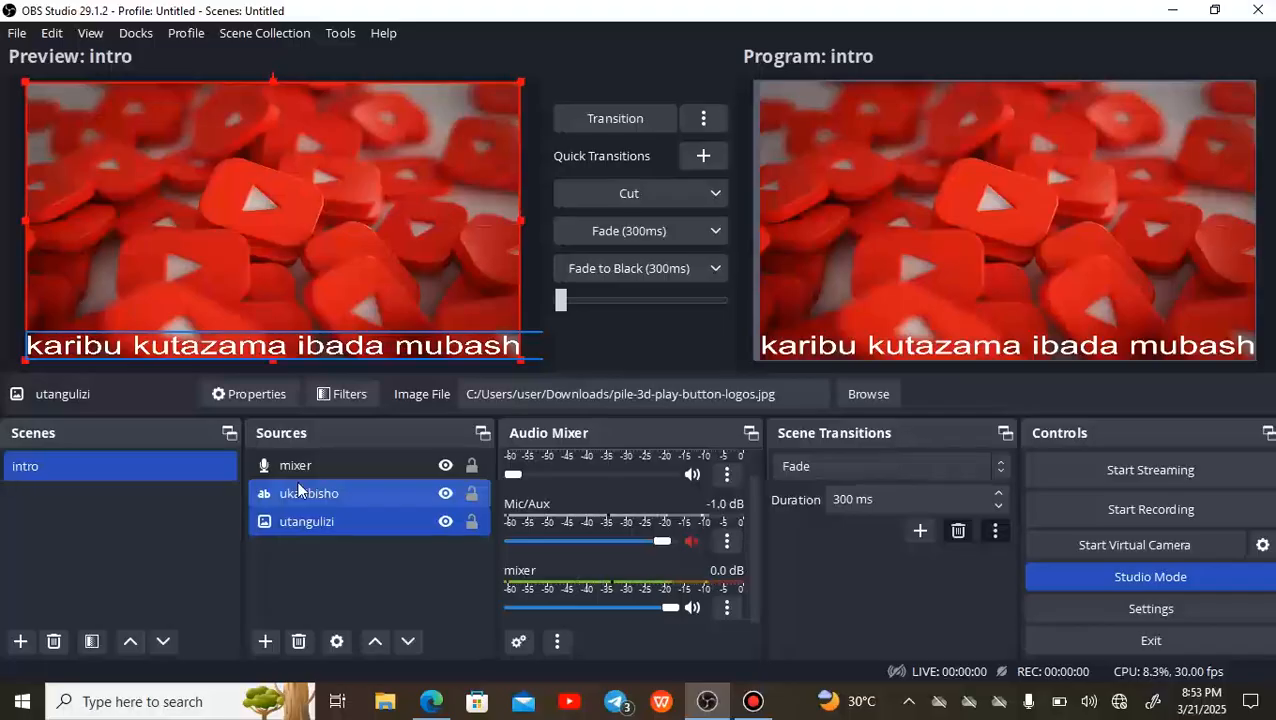
left_click(471, 246)
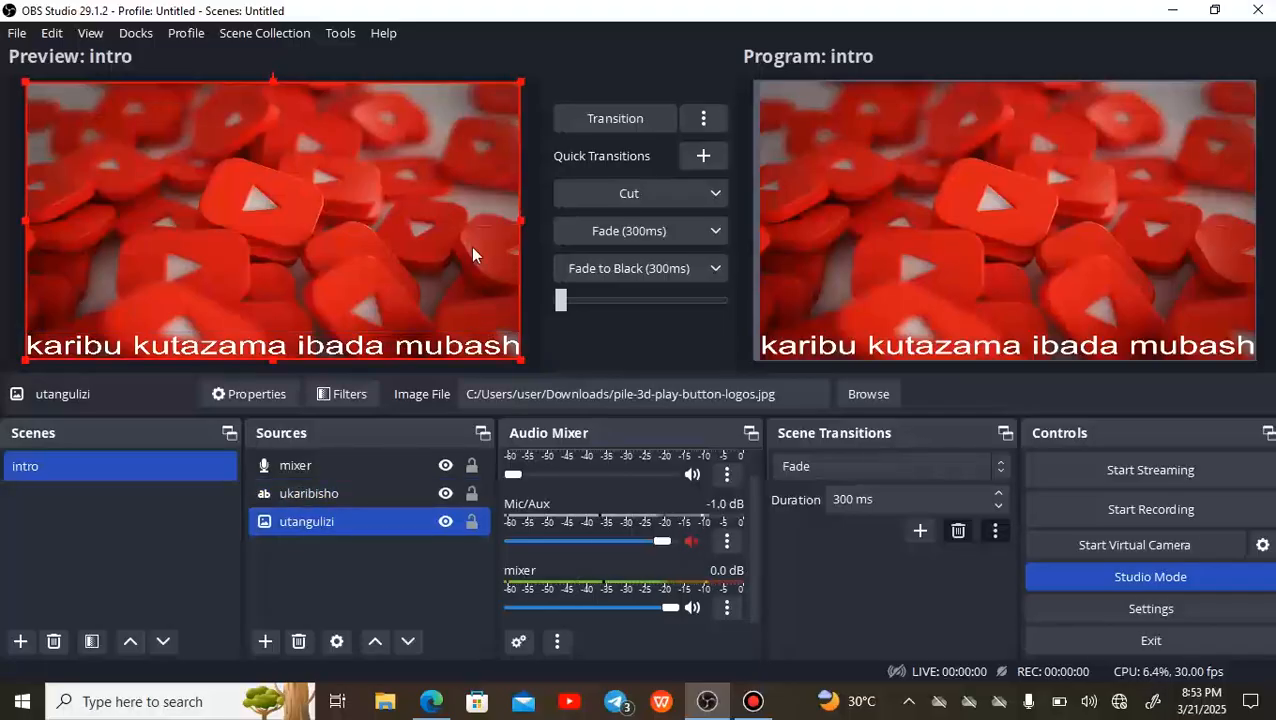